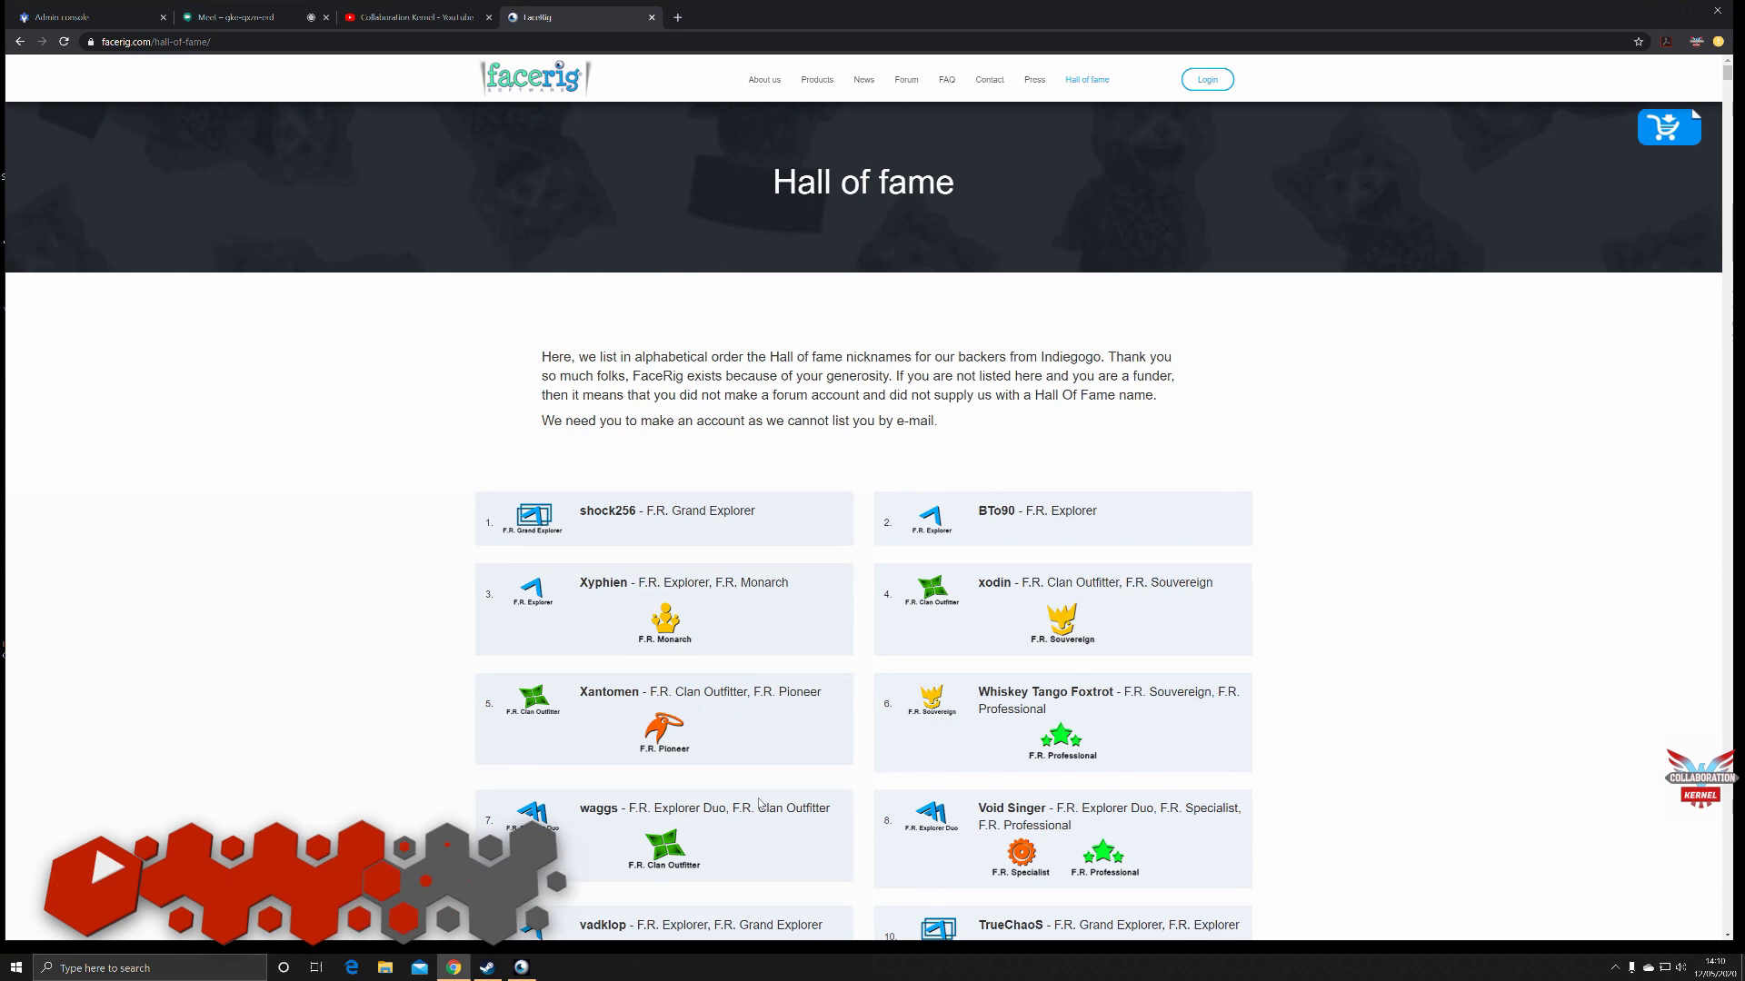
Confirm the Meet call shows the bear avatar, then maximize the FaceRig window.
click(292, 22)
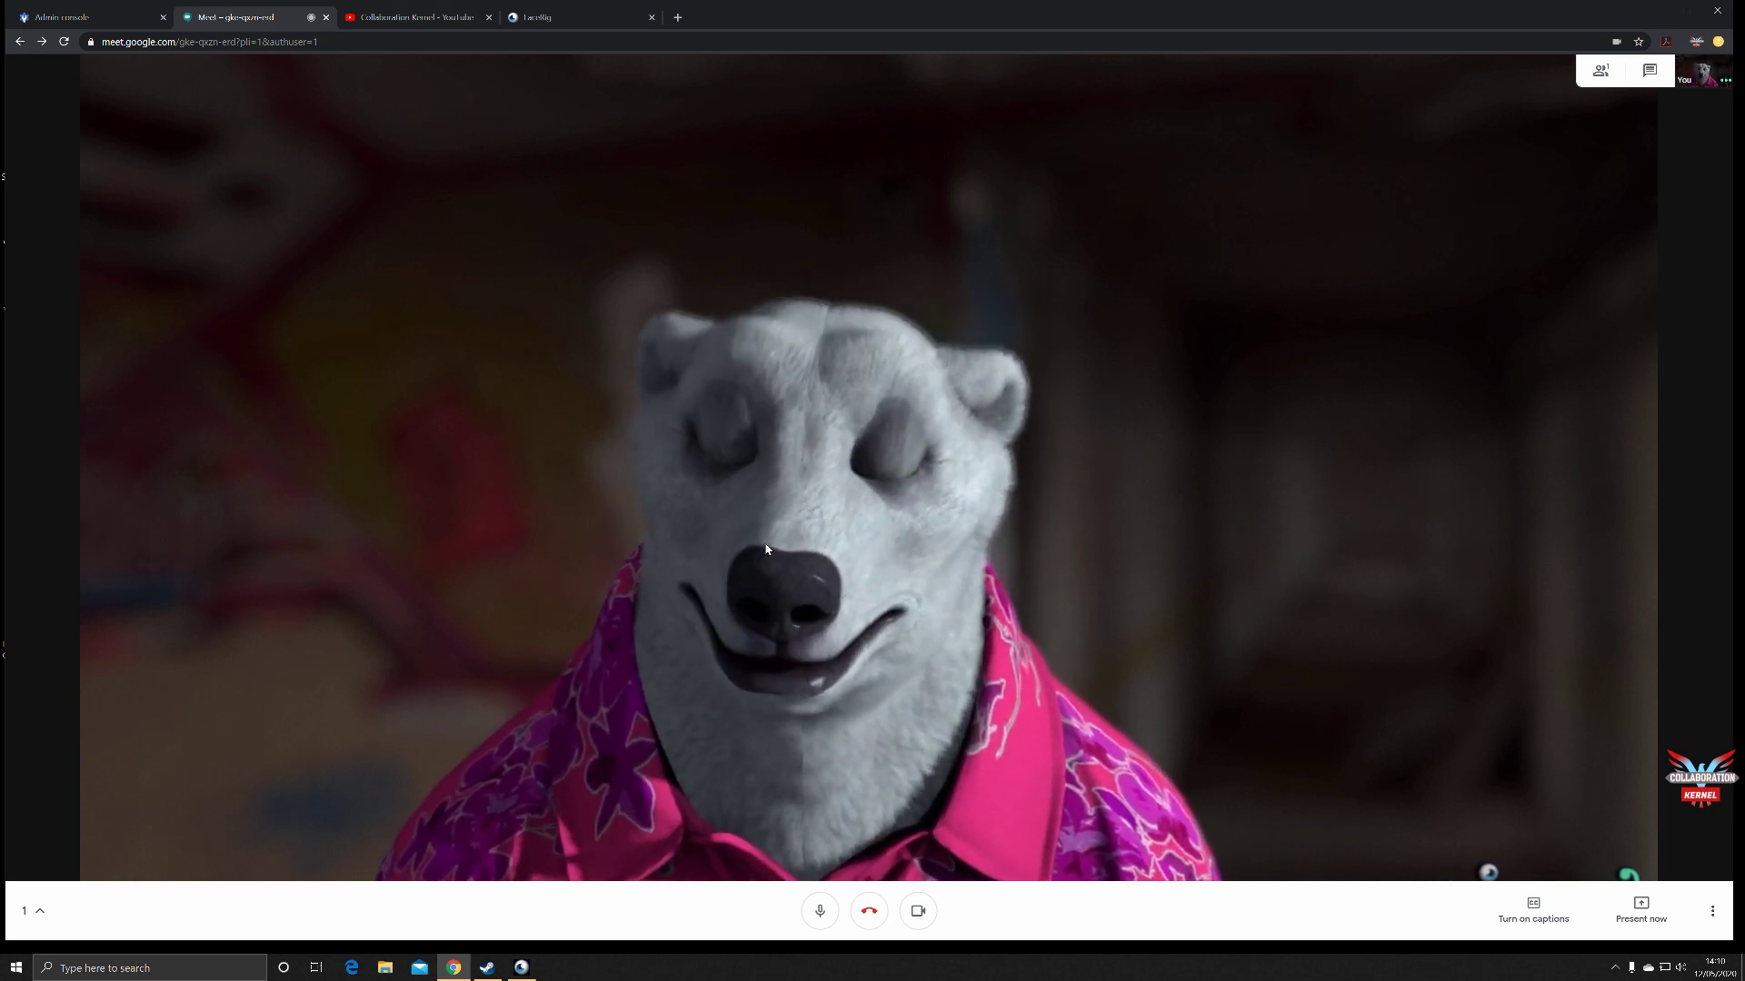
click(531, 971)
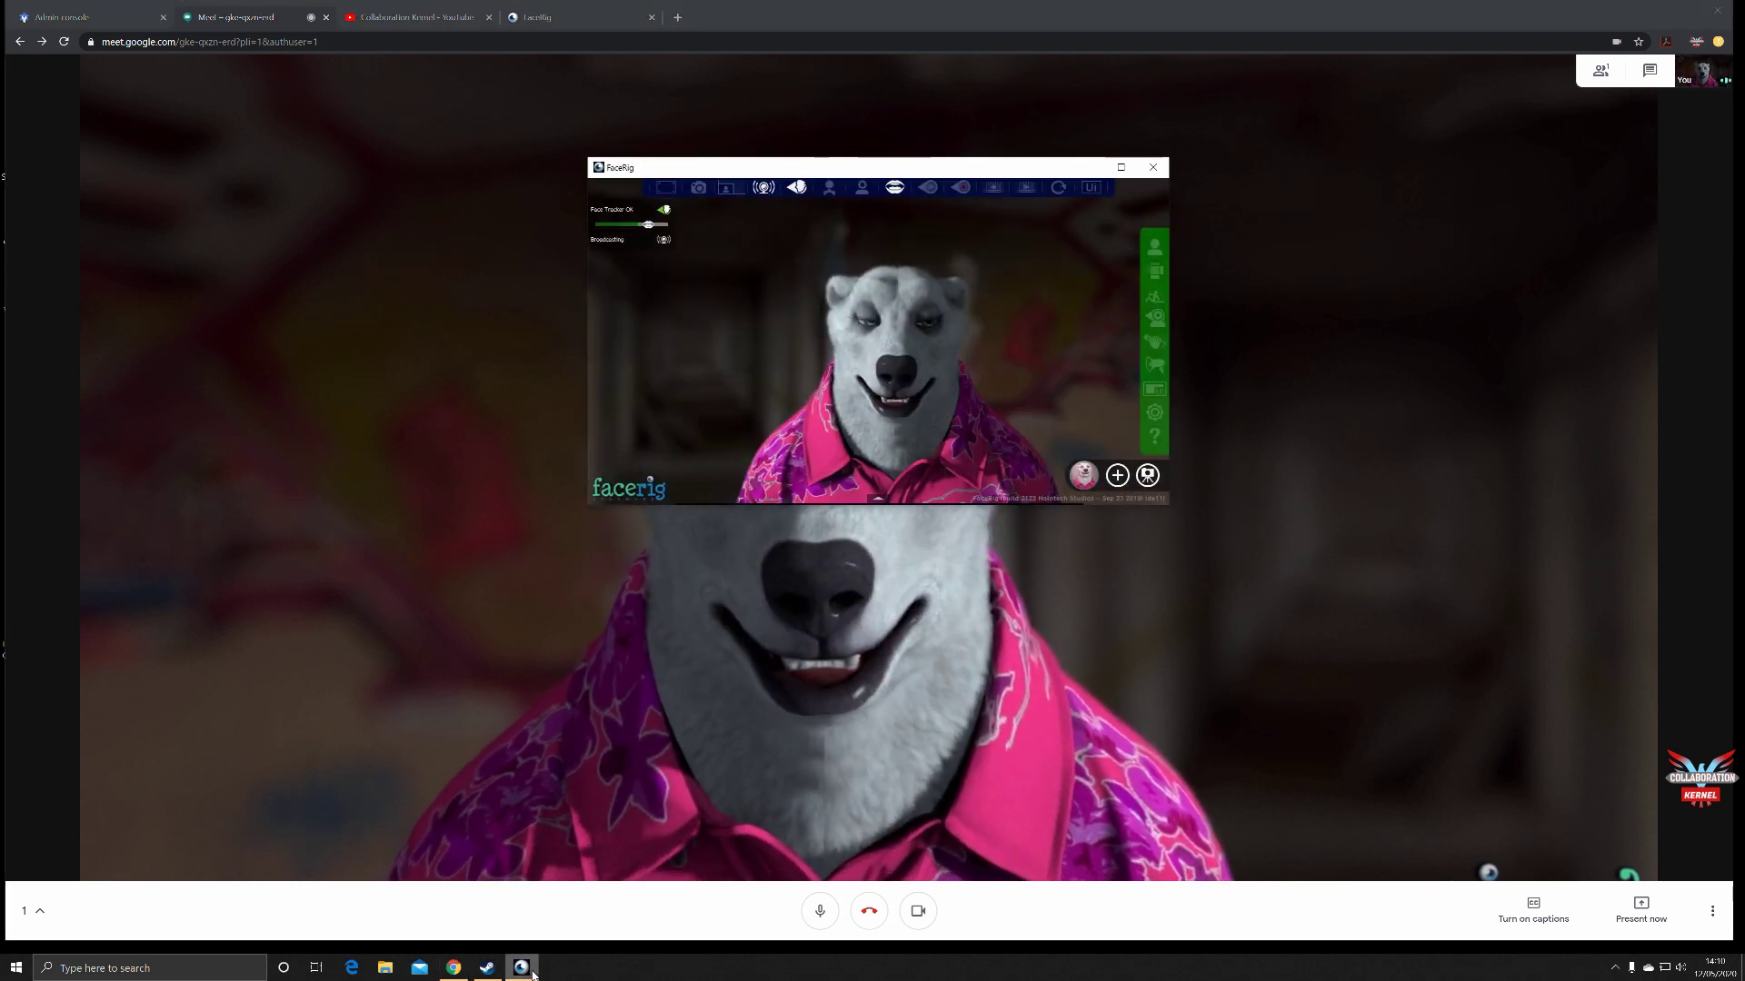
click(1122, 168)
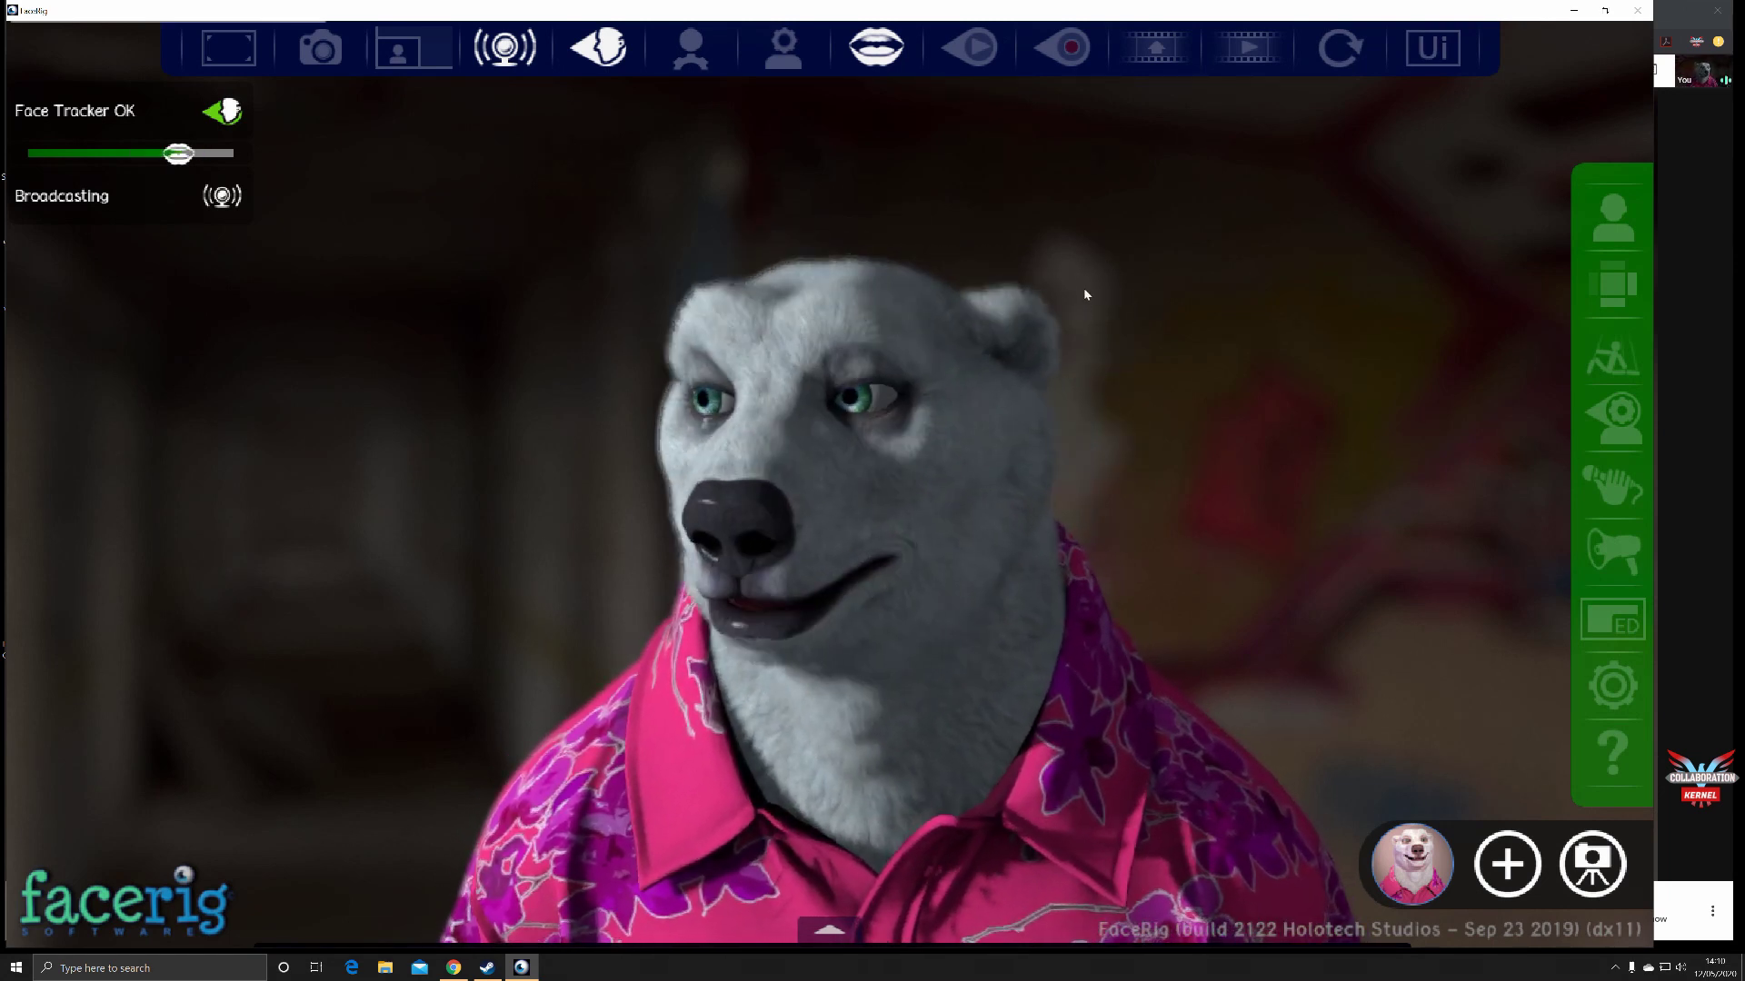
Set FaceRig's picture-in-picture mode to Small Feed so the webcam shows as an inset.
click(417, 54)
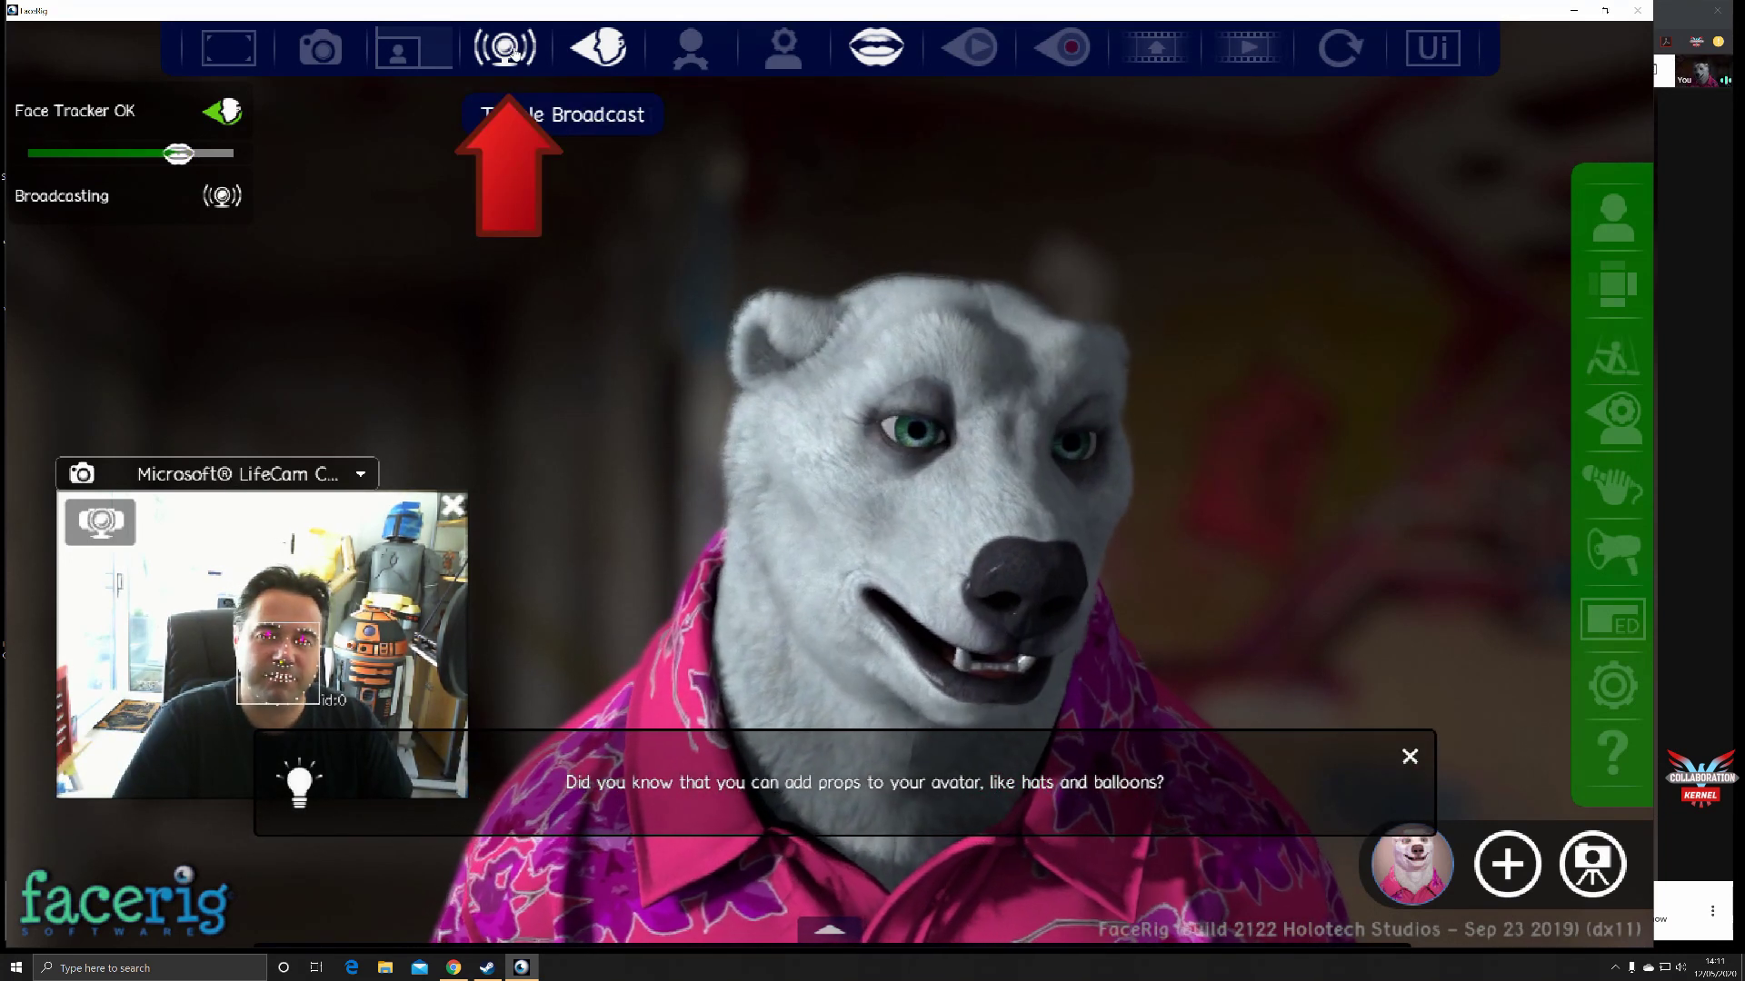
Stop broadcasting, then cycle picture-in-picture through full, background and hidden back to Small Feed.
click(513, 51)
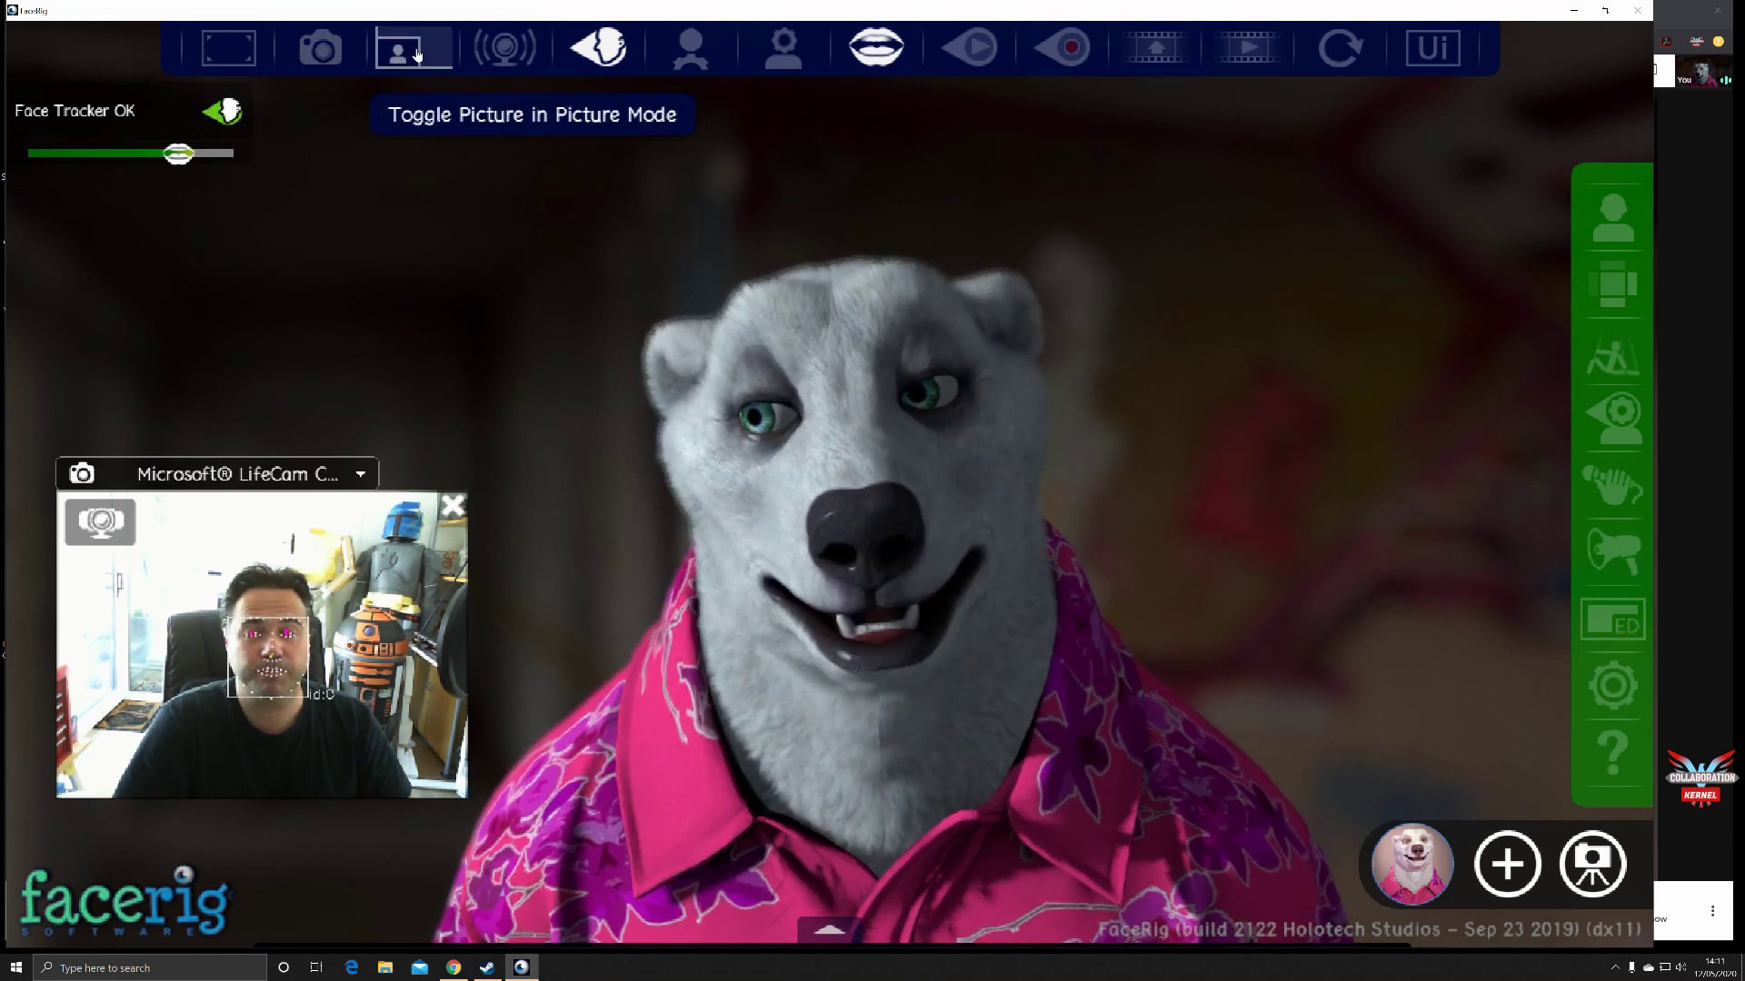
click(416, 55)
click(416, 55)
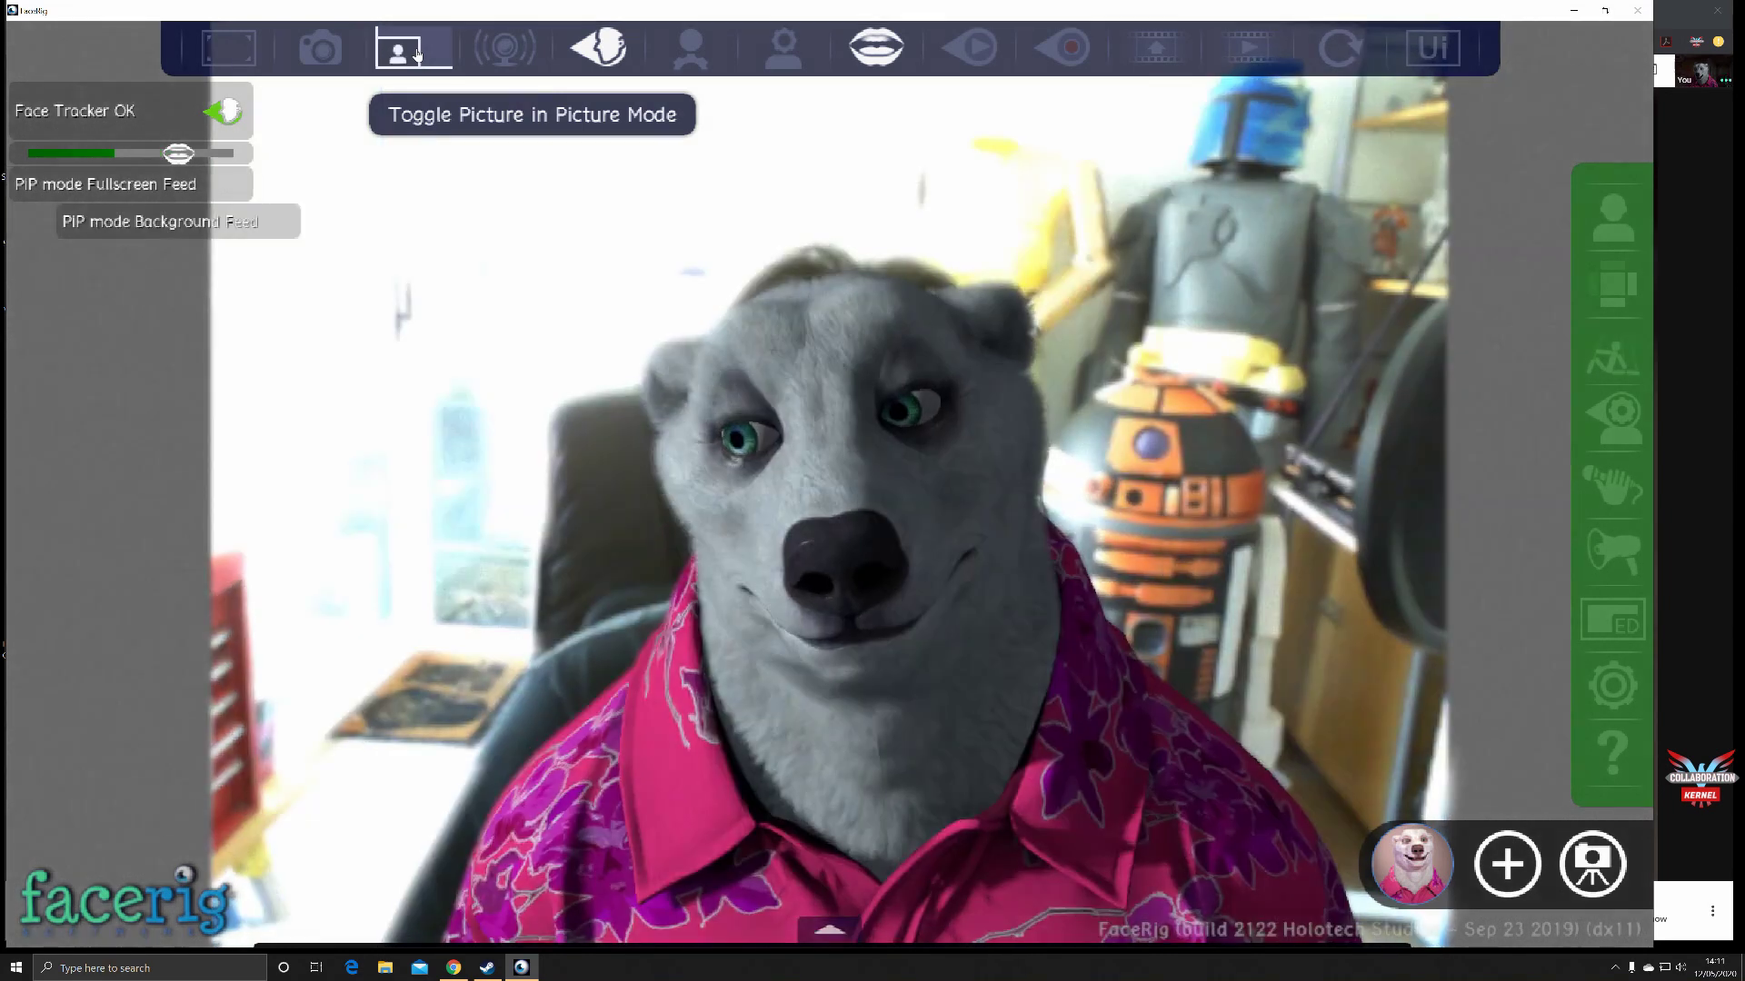
click(416, 55)
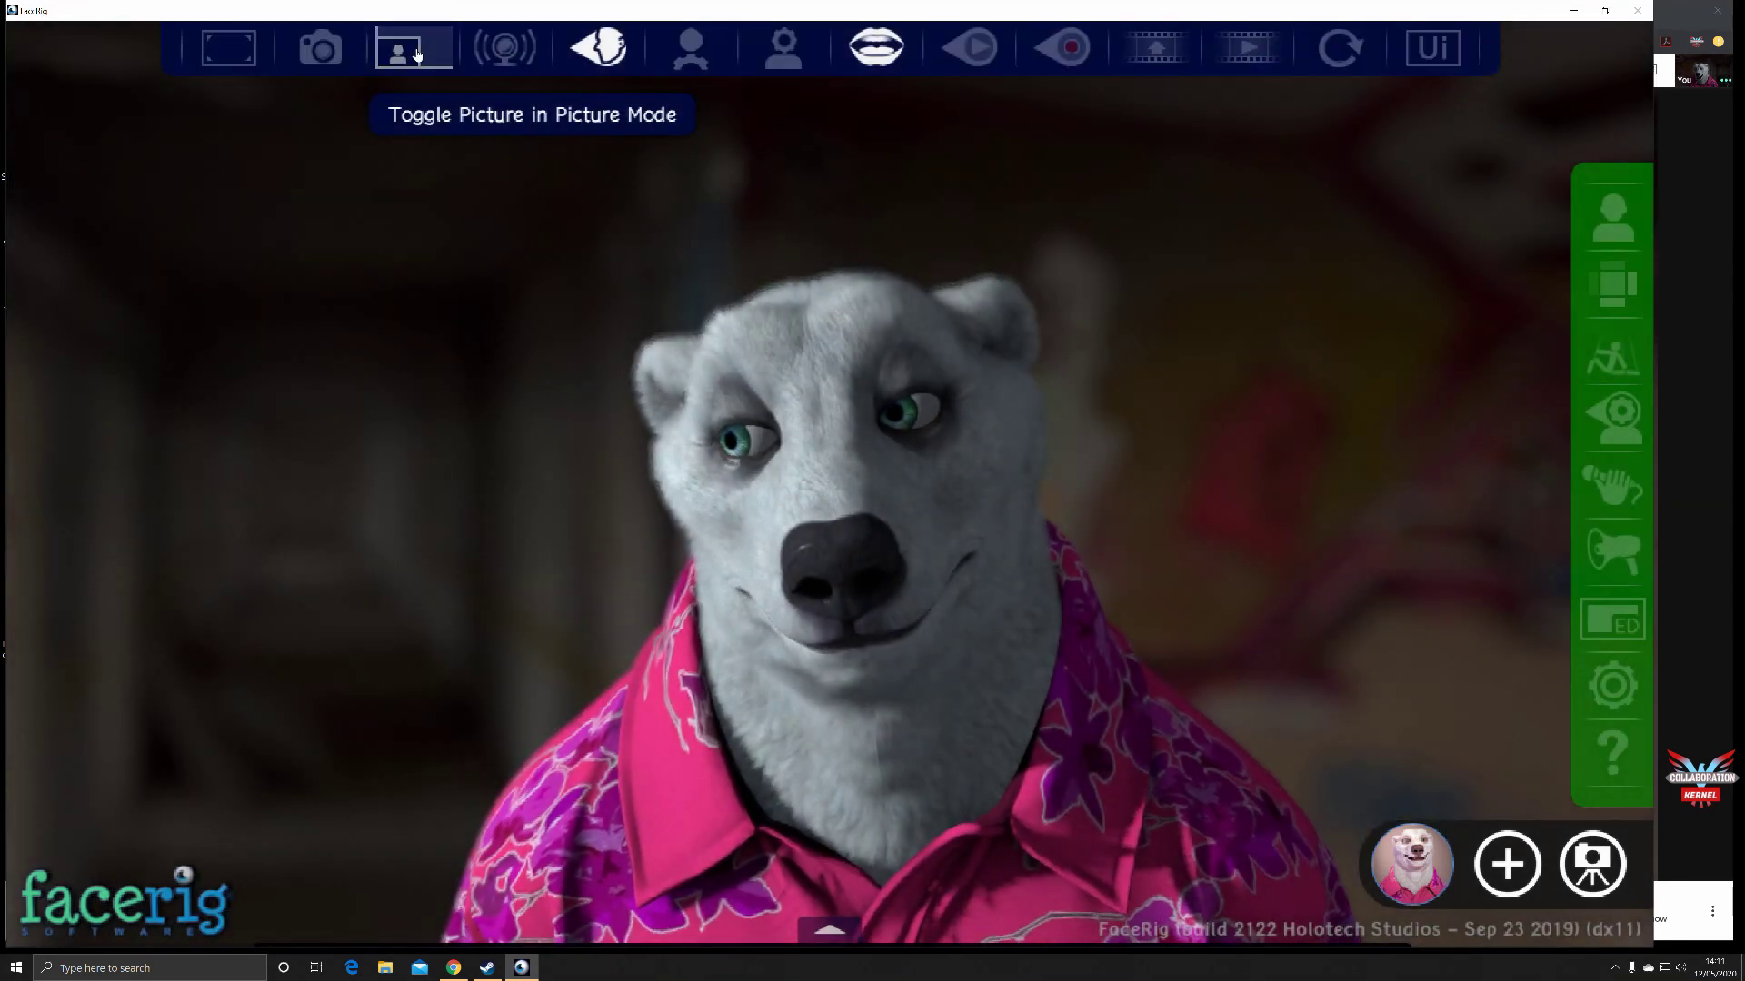
click(416, 55)
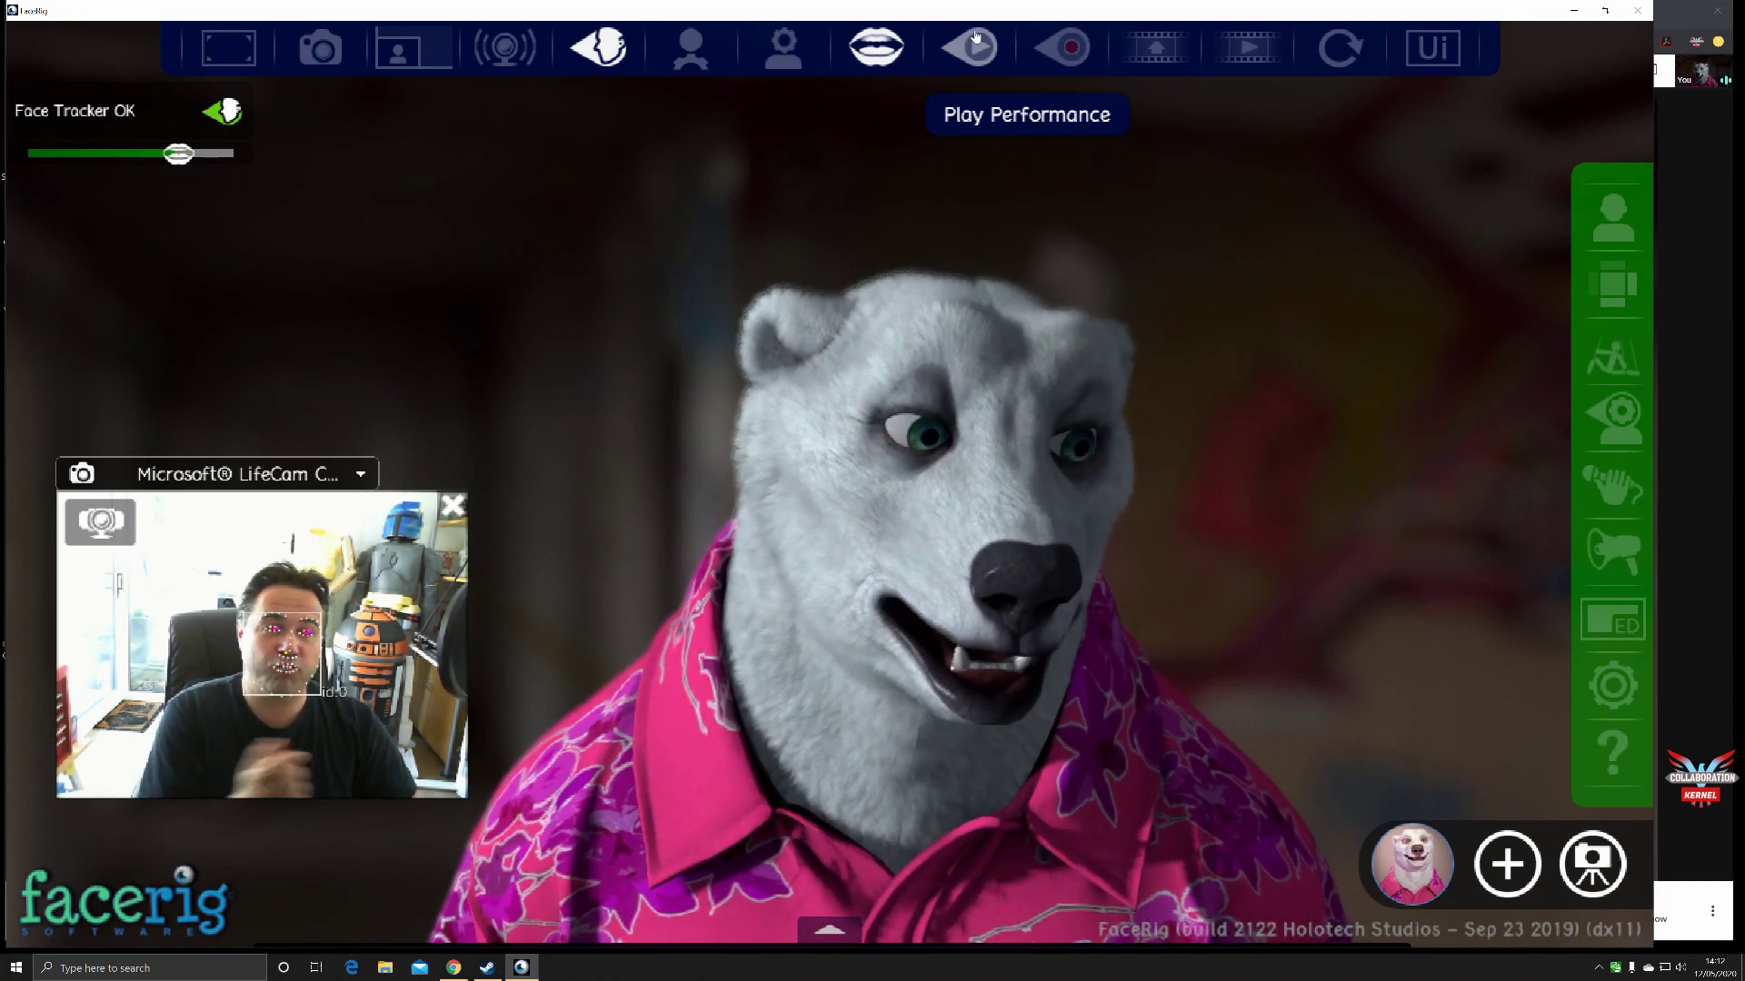
Switch to Basic UI and back to Advanced, re-enable broadcasting, and open the Avatar Gallery.
click(1420, 50)
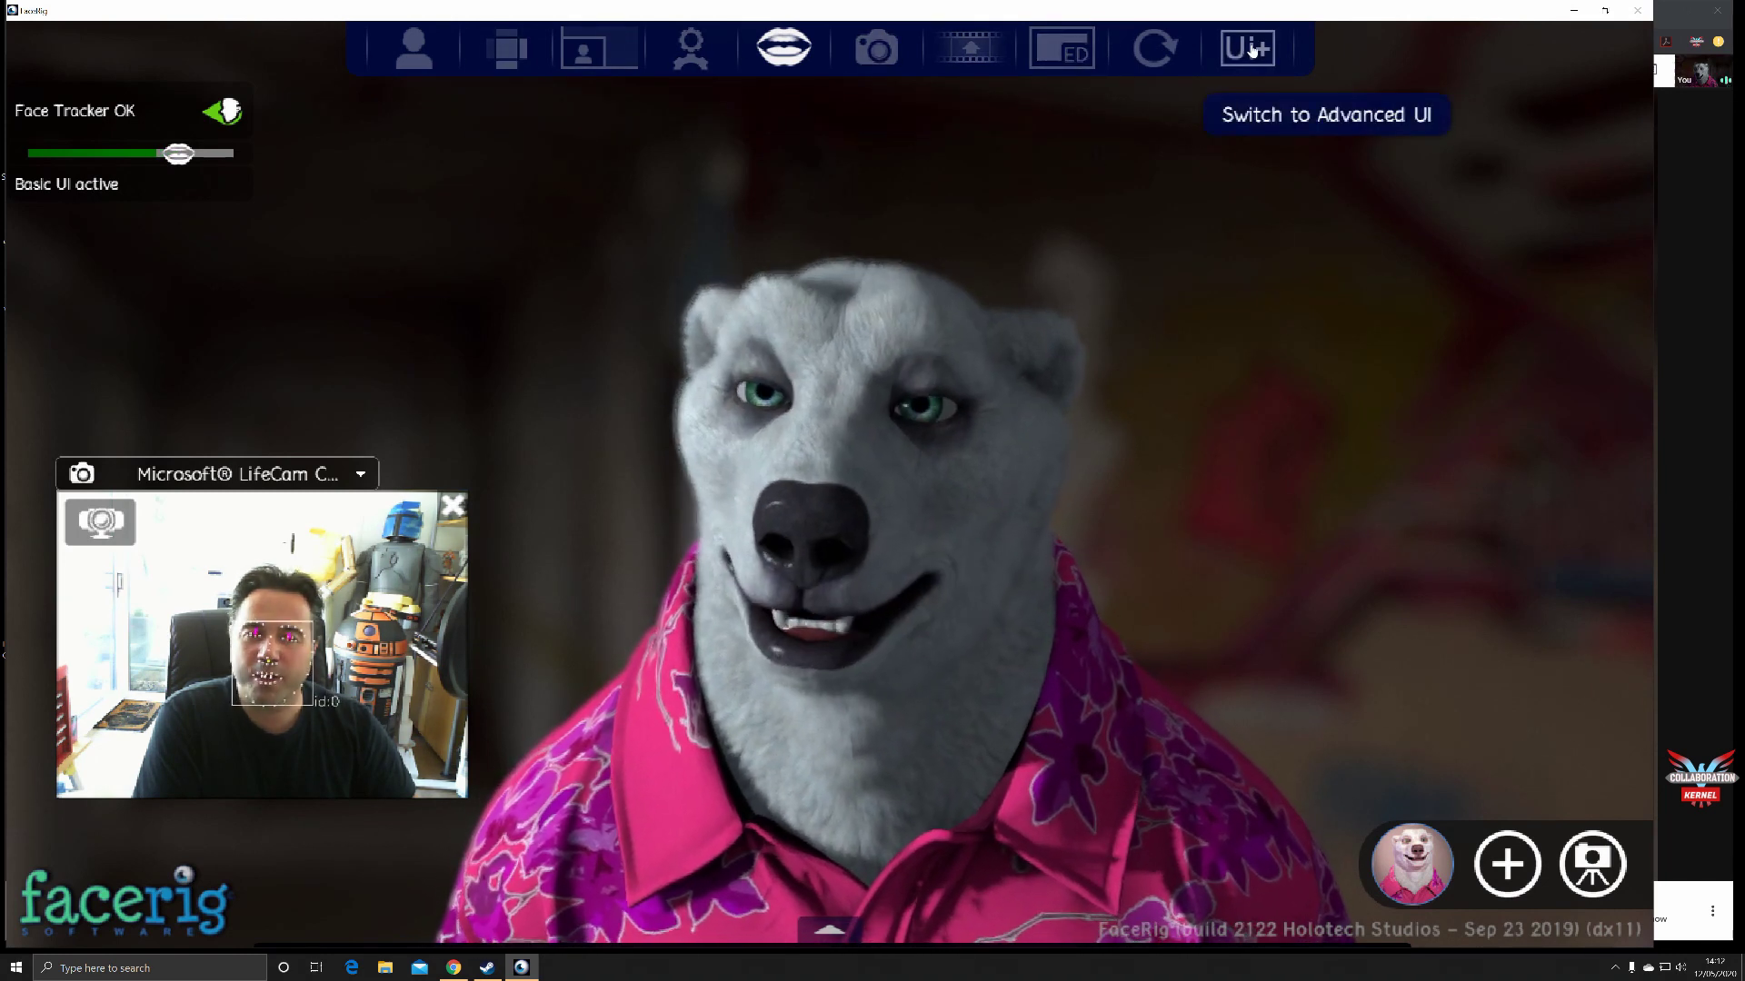
click(1252, 54)
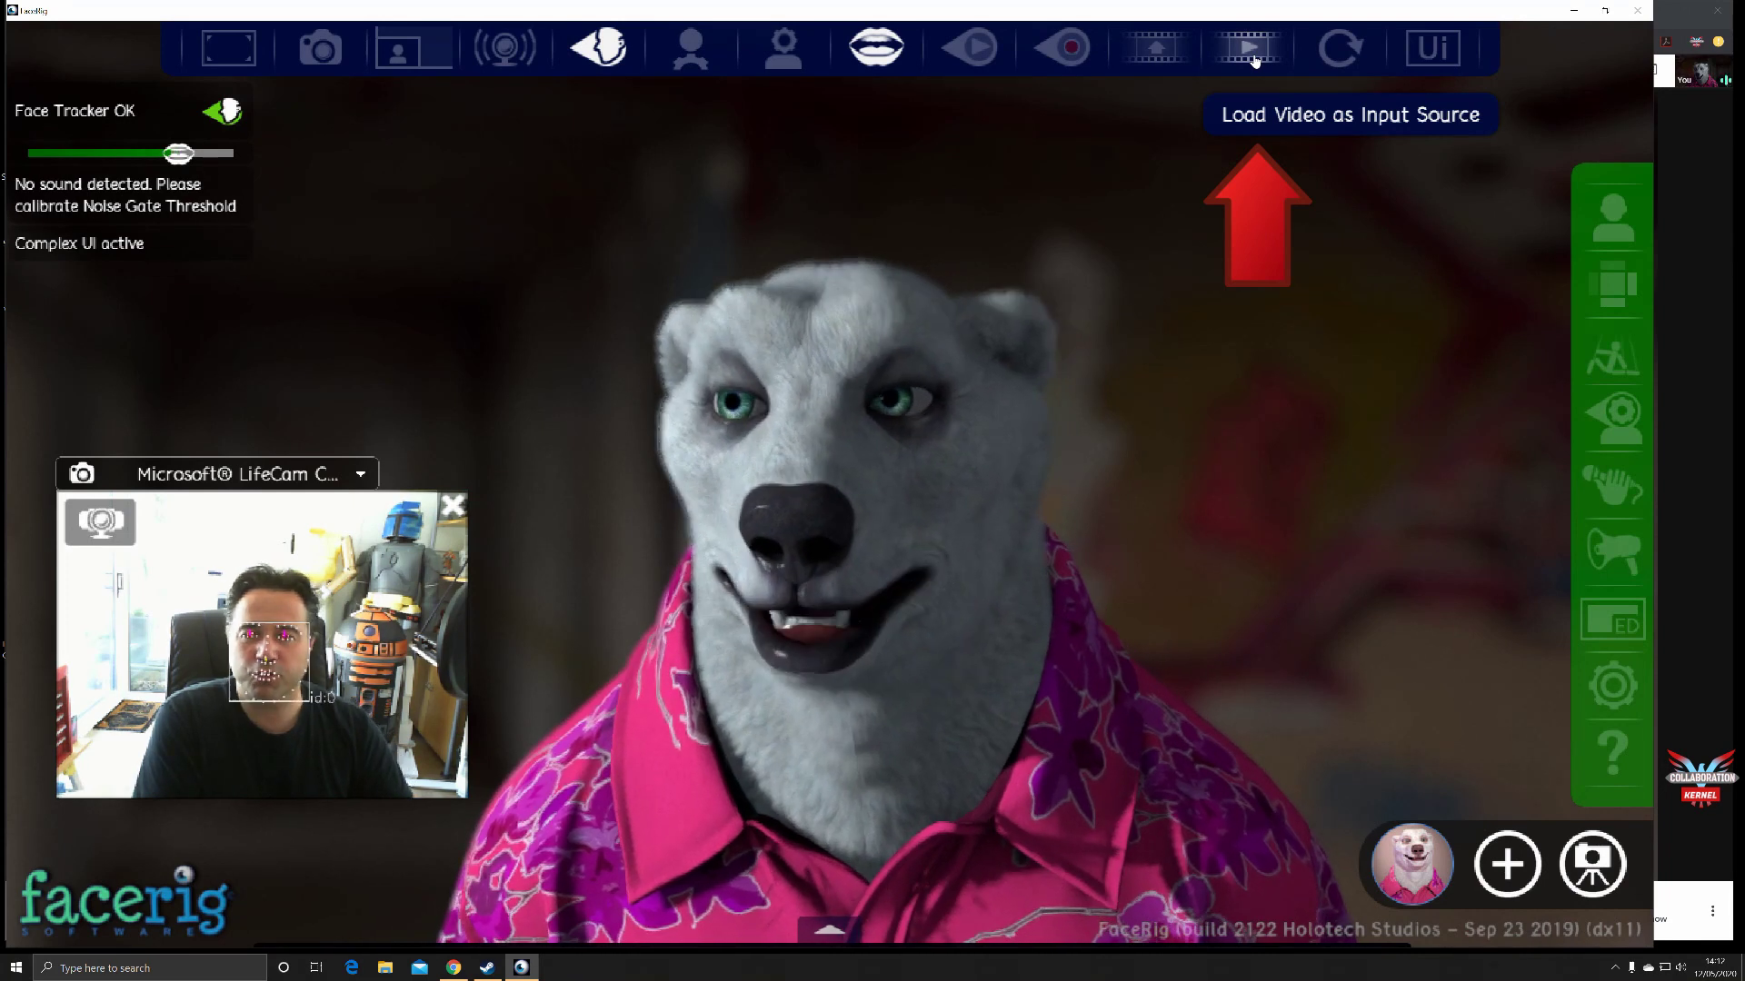
click(509, 52)
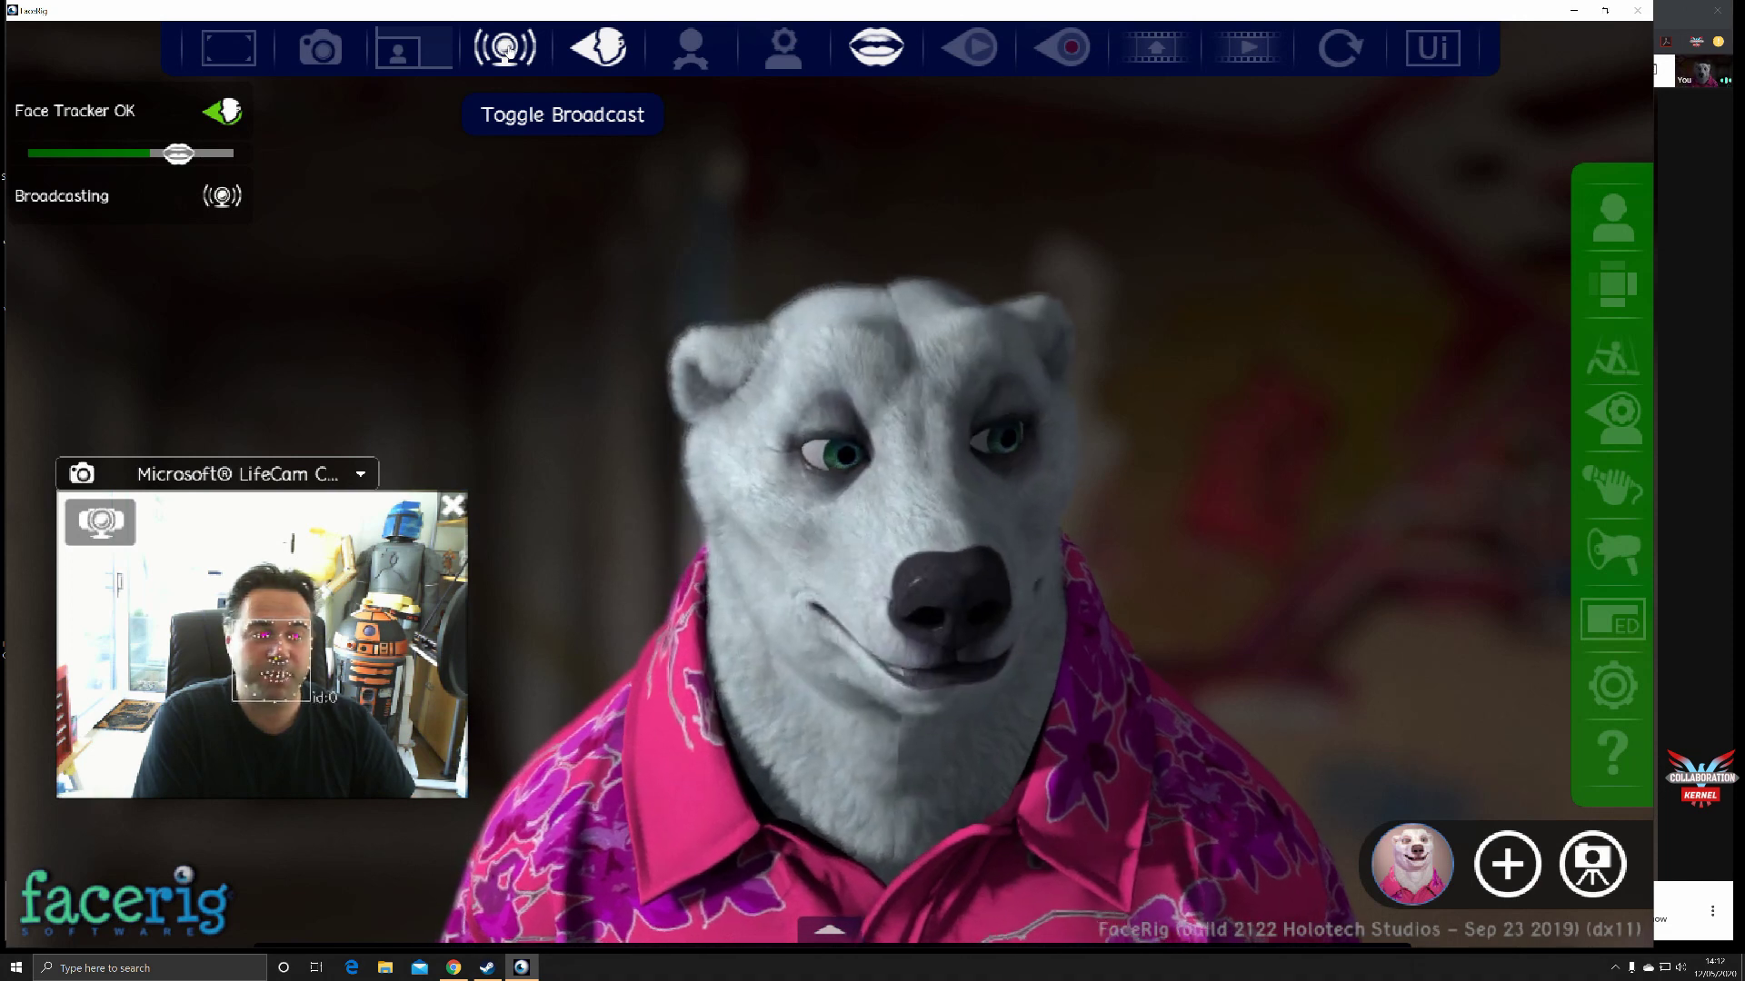
click(1586, 223)
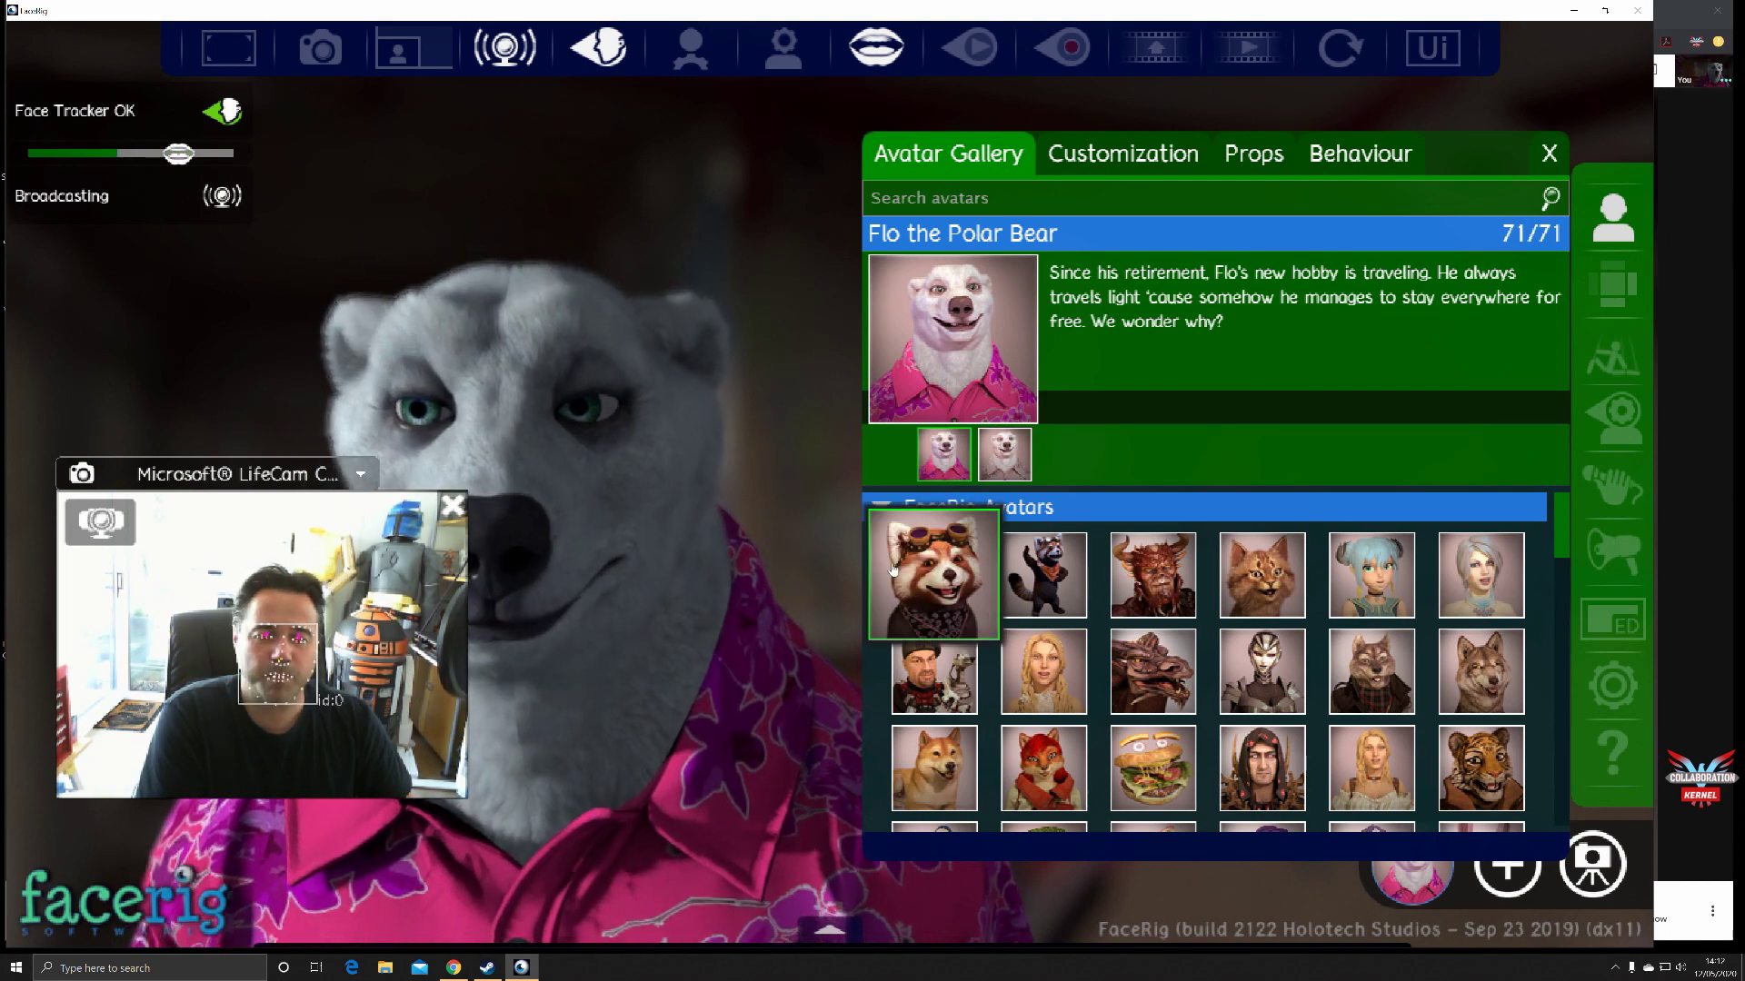
Try Fluffo the red panda, then choose the Ardalys dragon avatar and close the gallery.
click(925, 576)
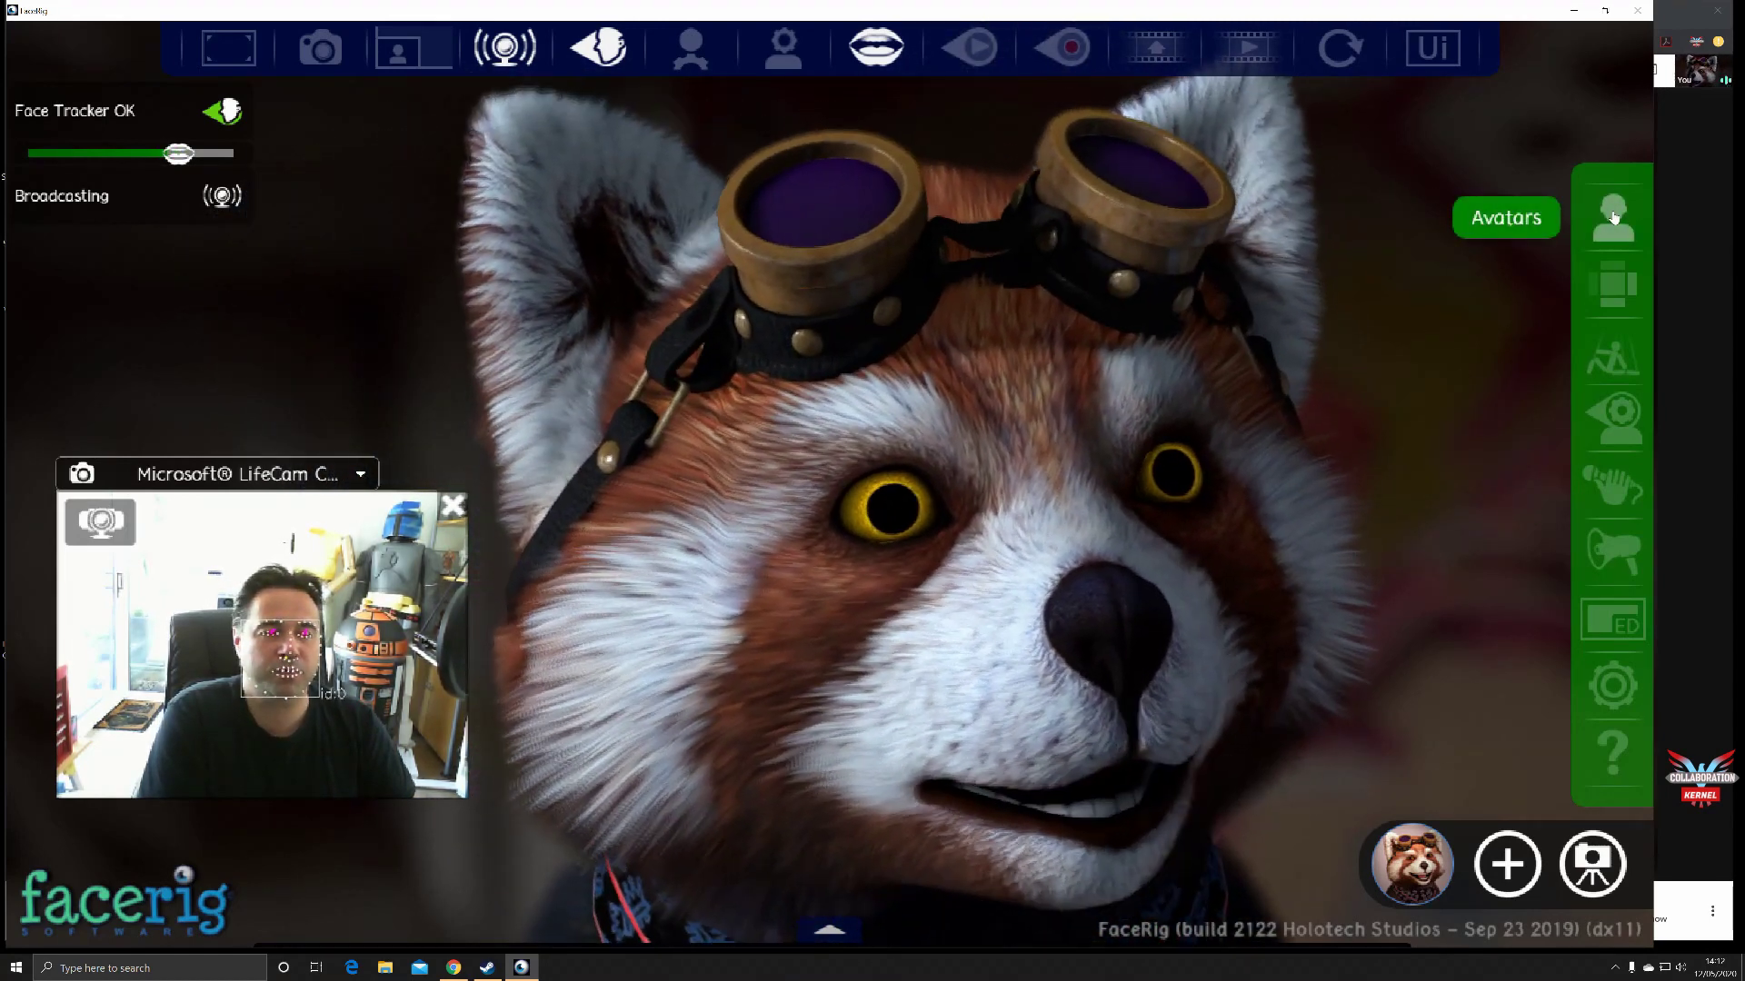
click(1612, 218)
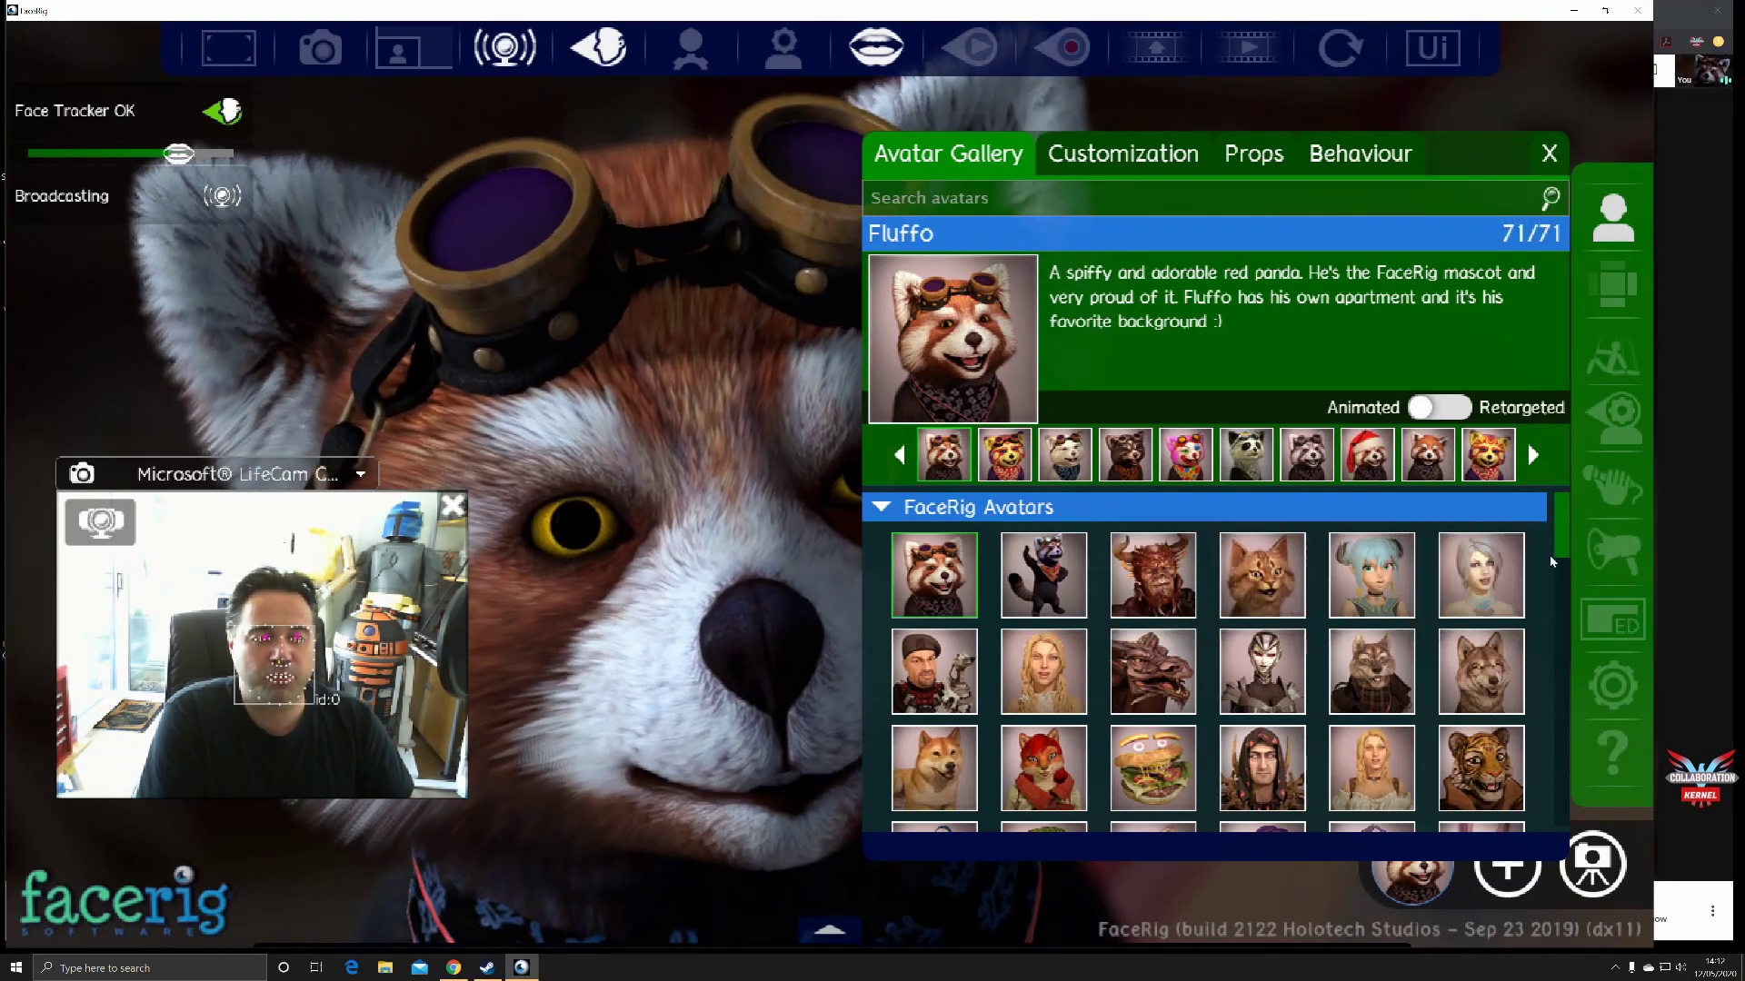
drag(1565, 549, 1555, 581)
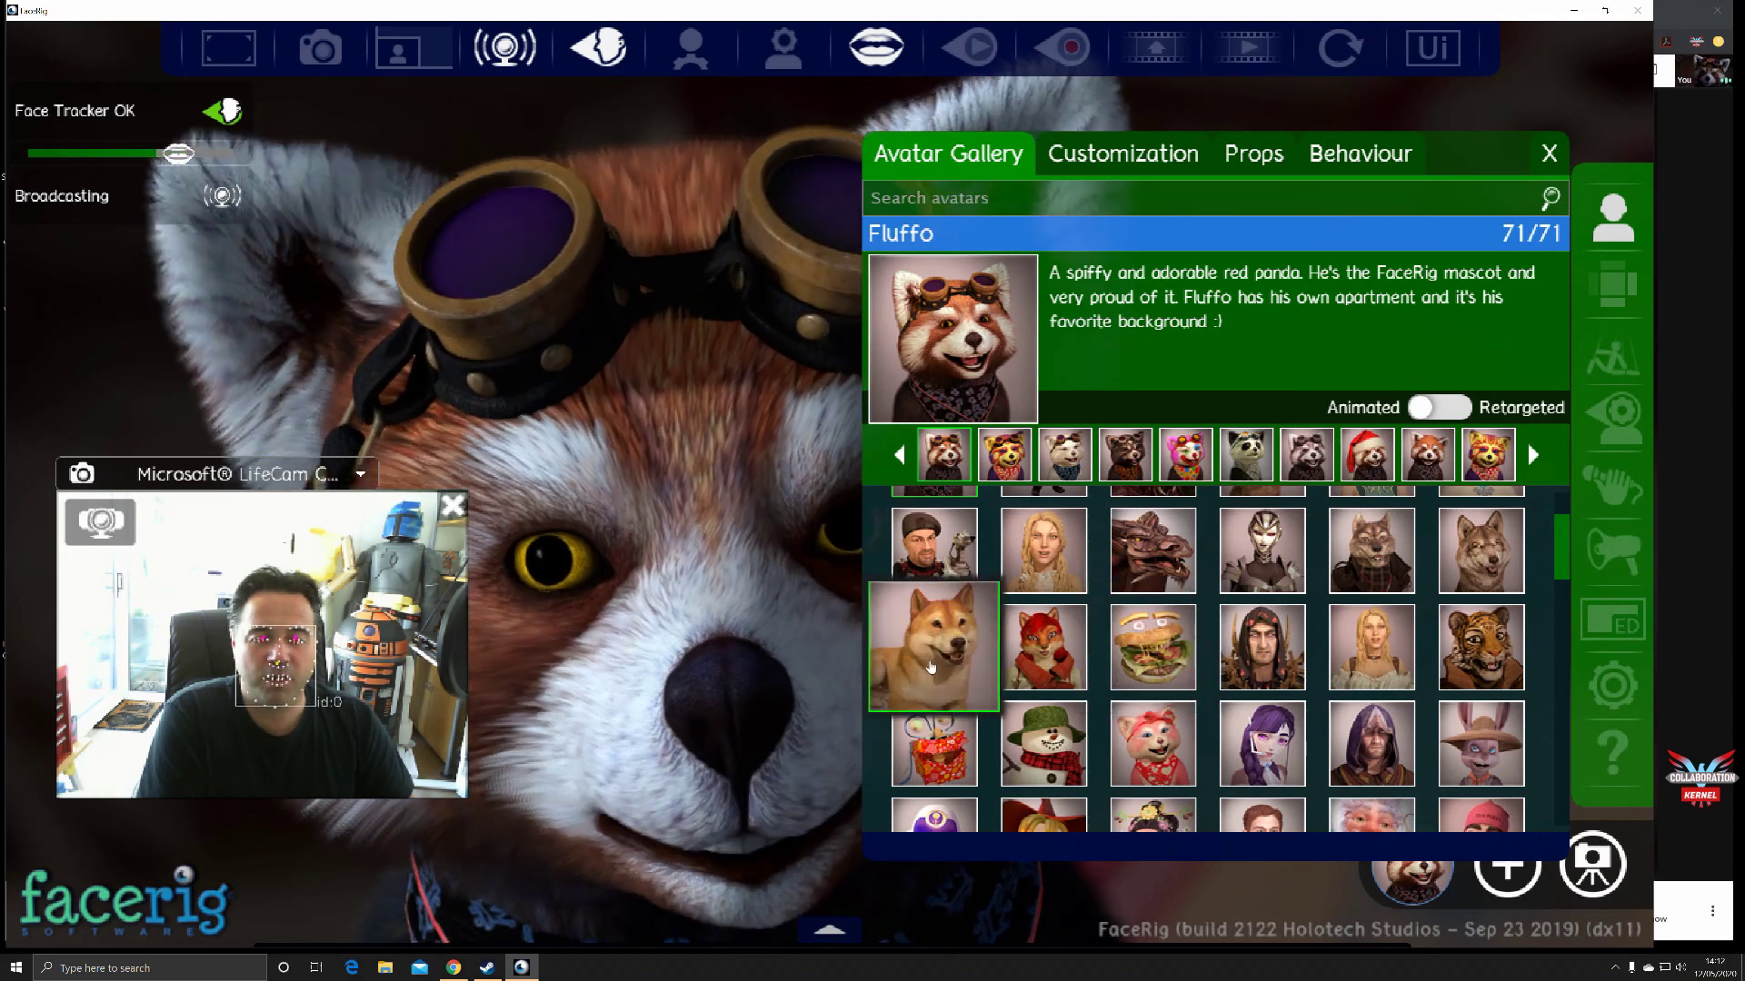
scroll(1290, 636, down, 1)
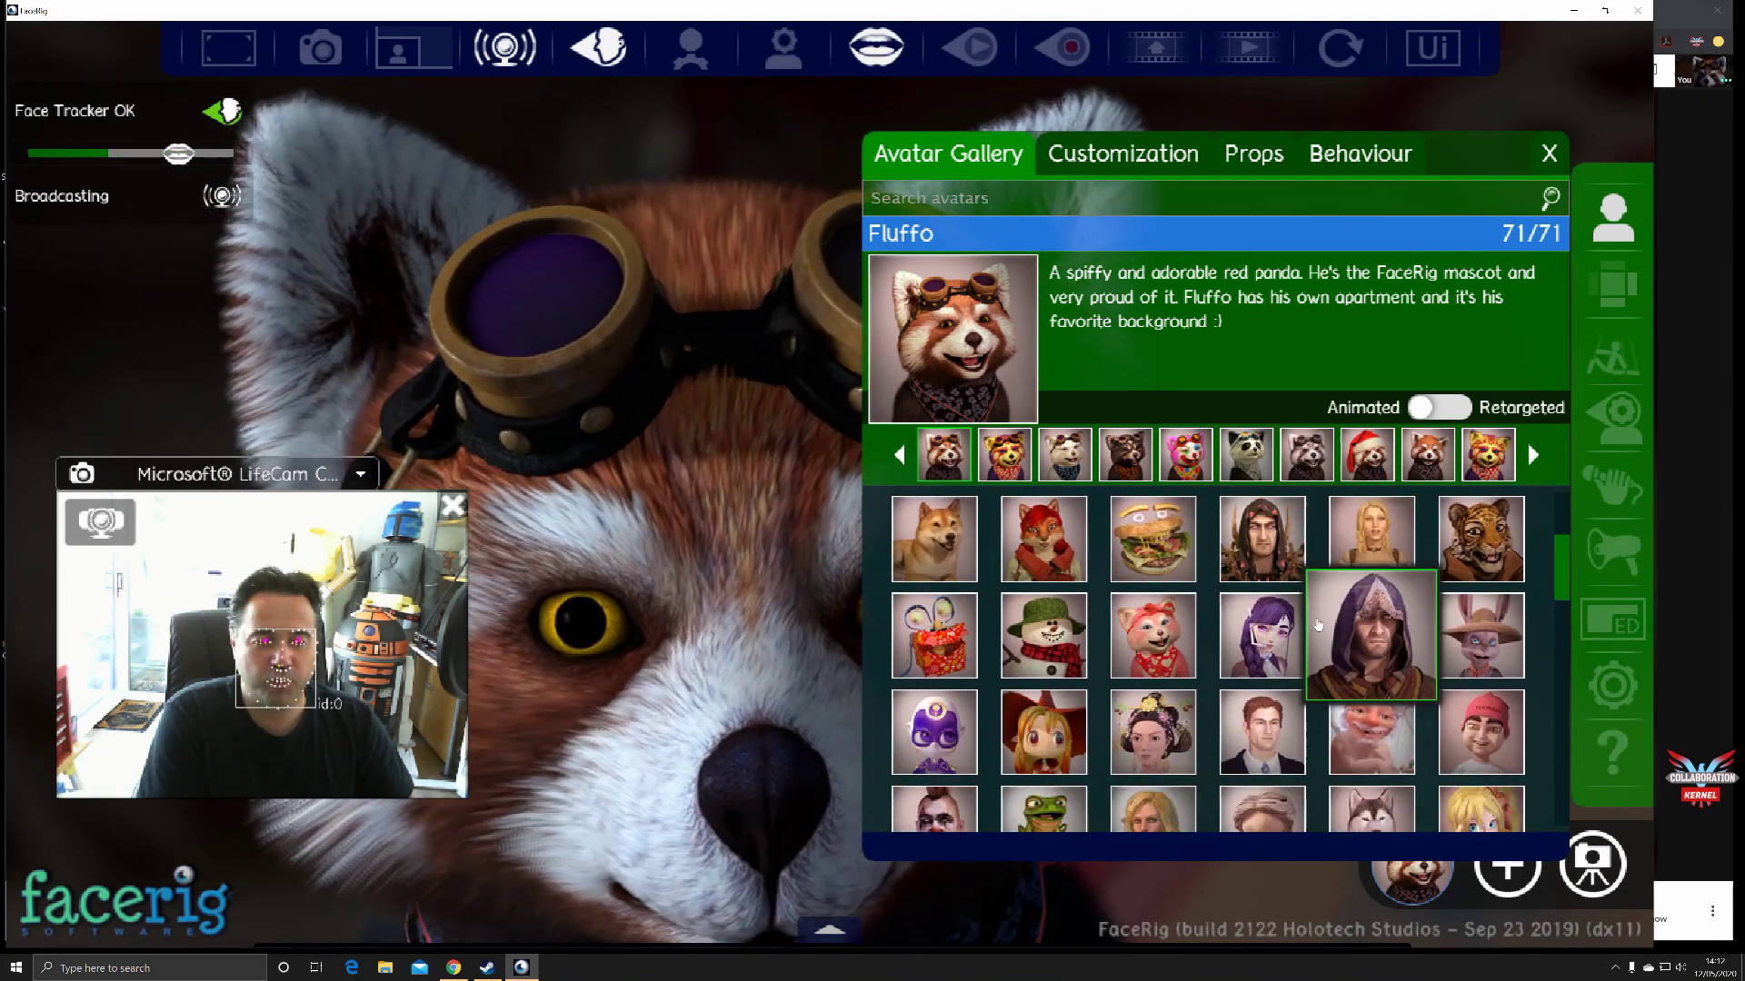
click(1152, 523)
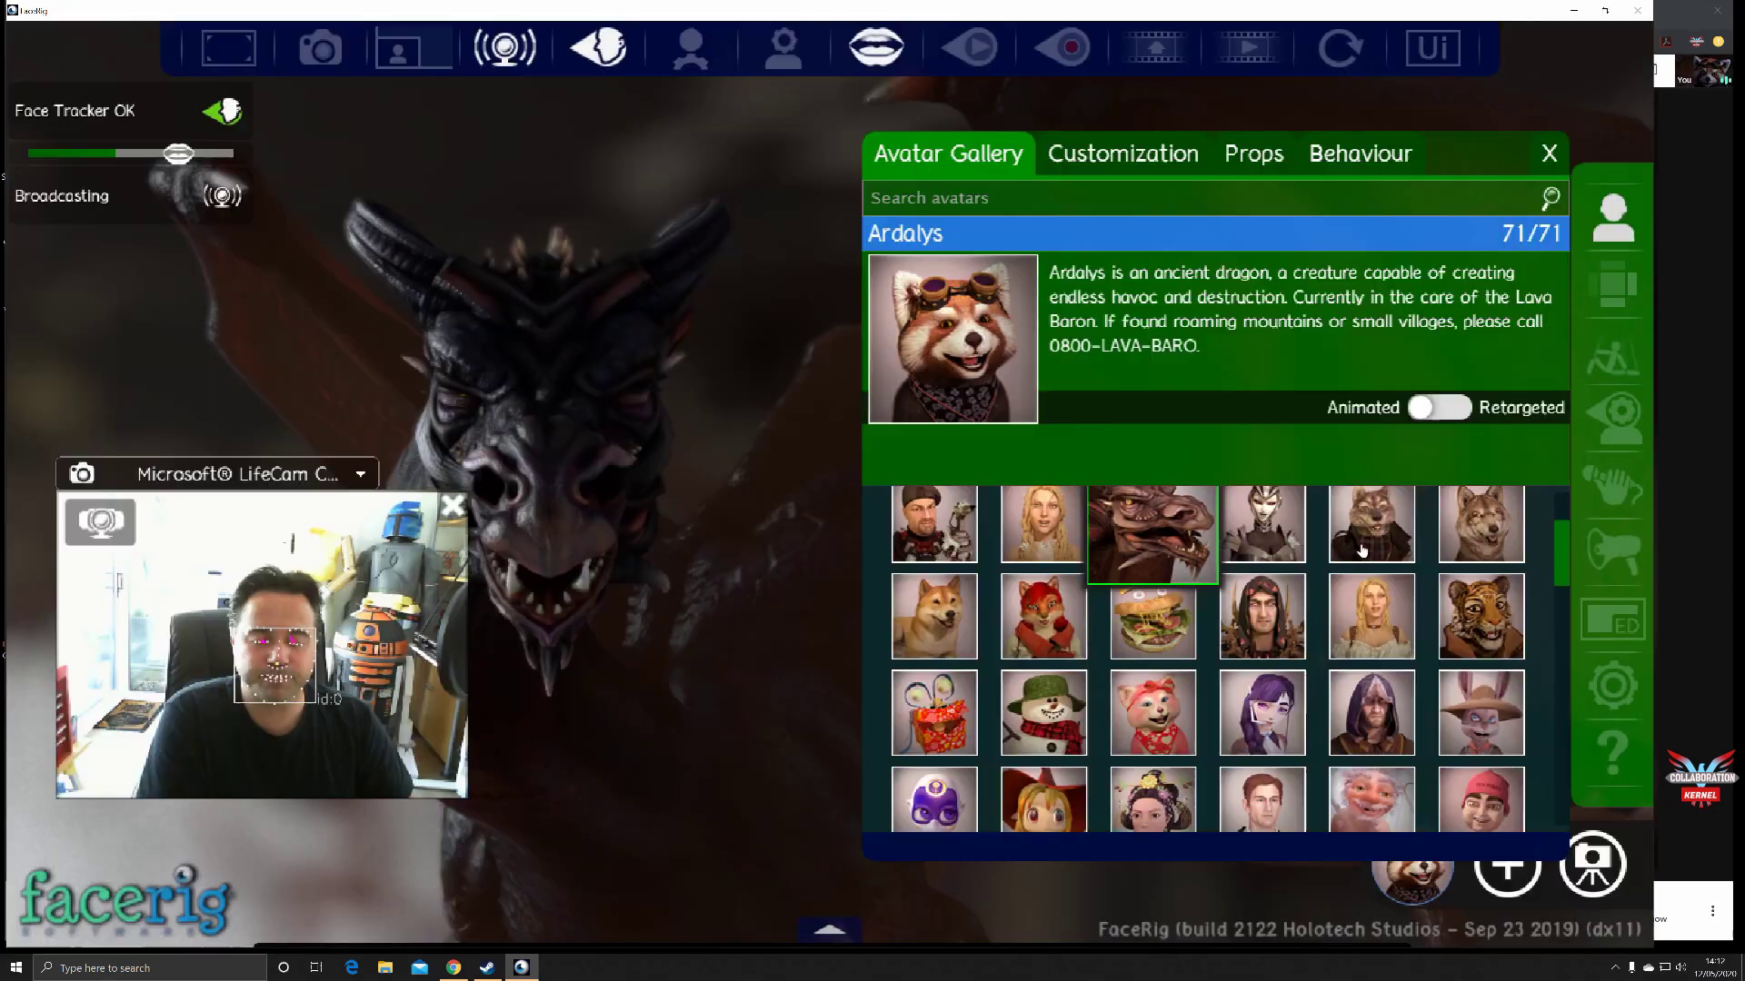
click(1549, 154)
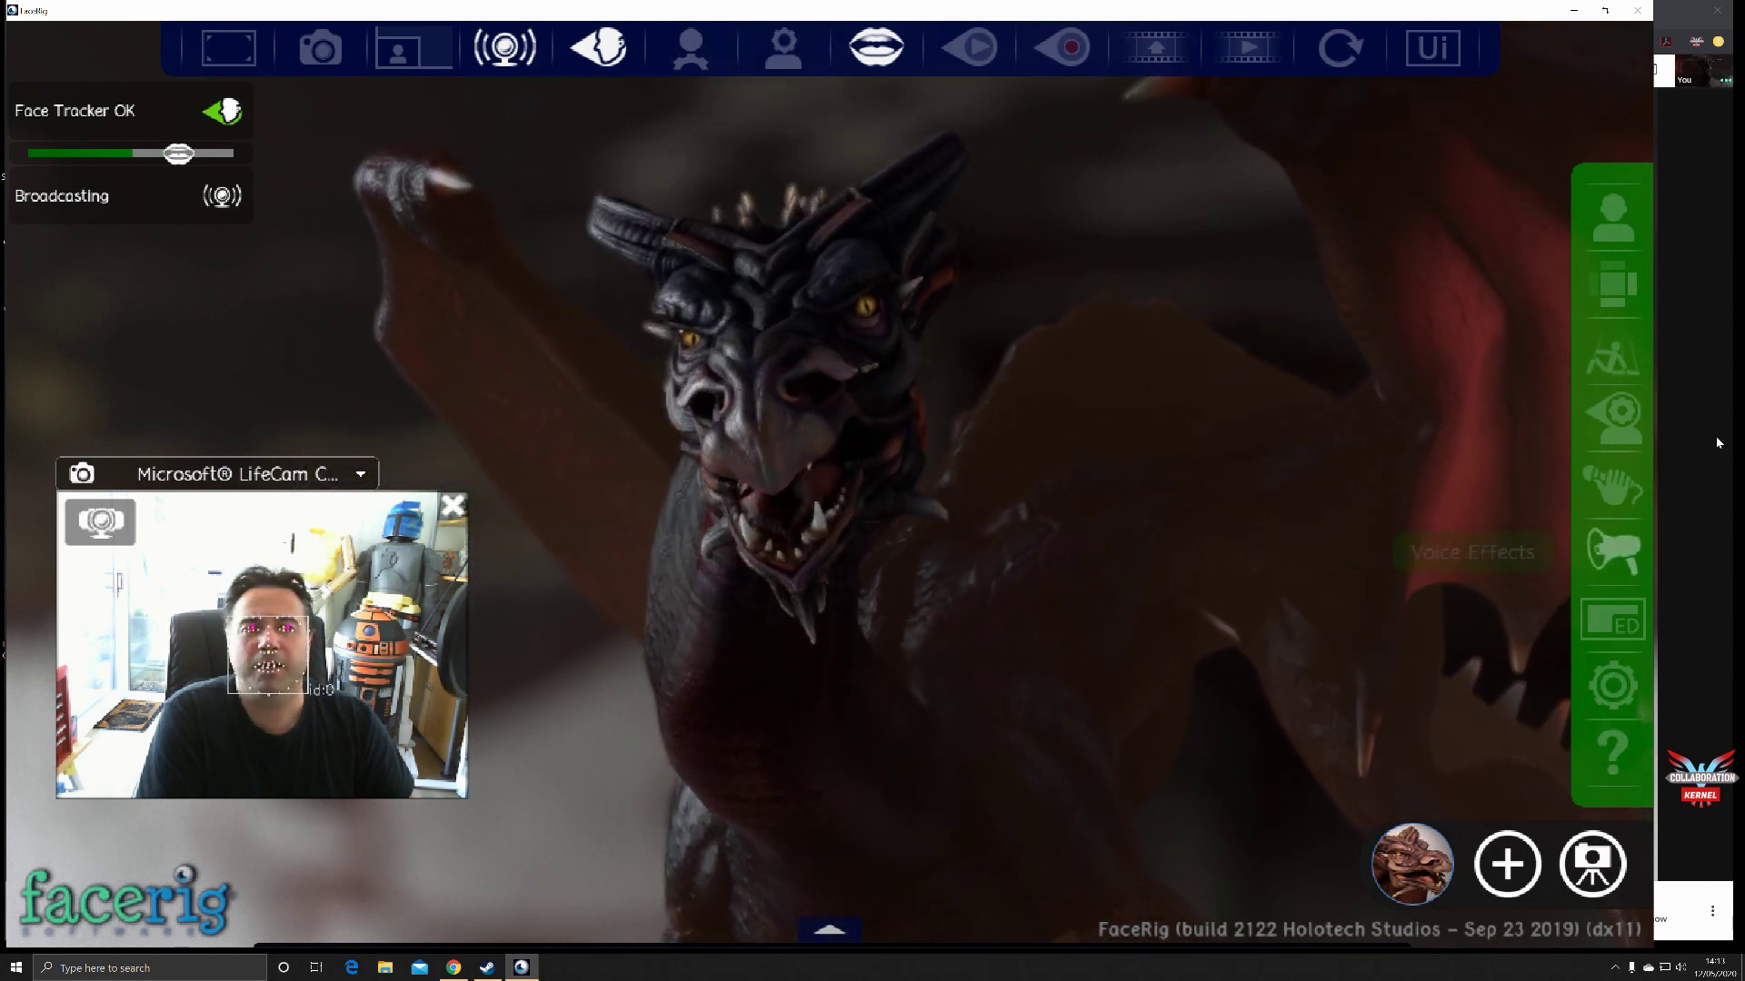
Load The Lava Pits background behind the dragon from the environments gallery.
click(1622, 287)
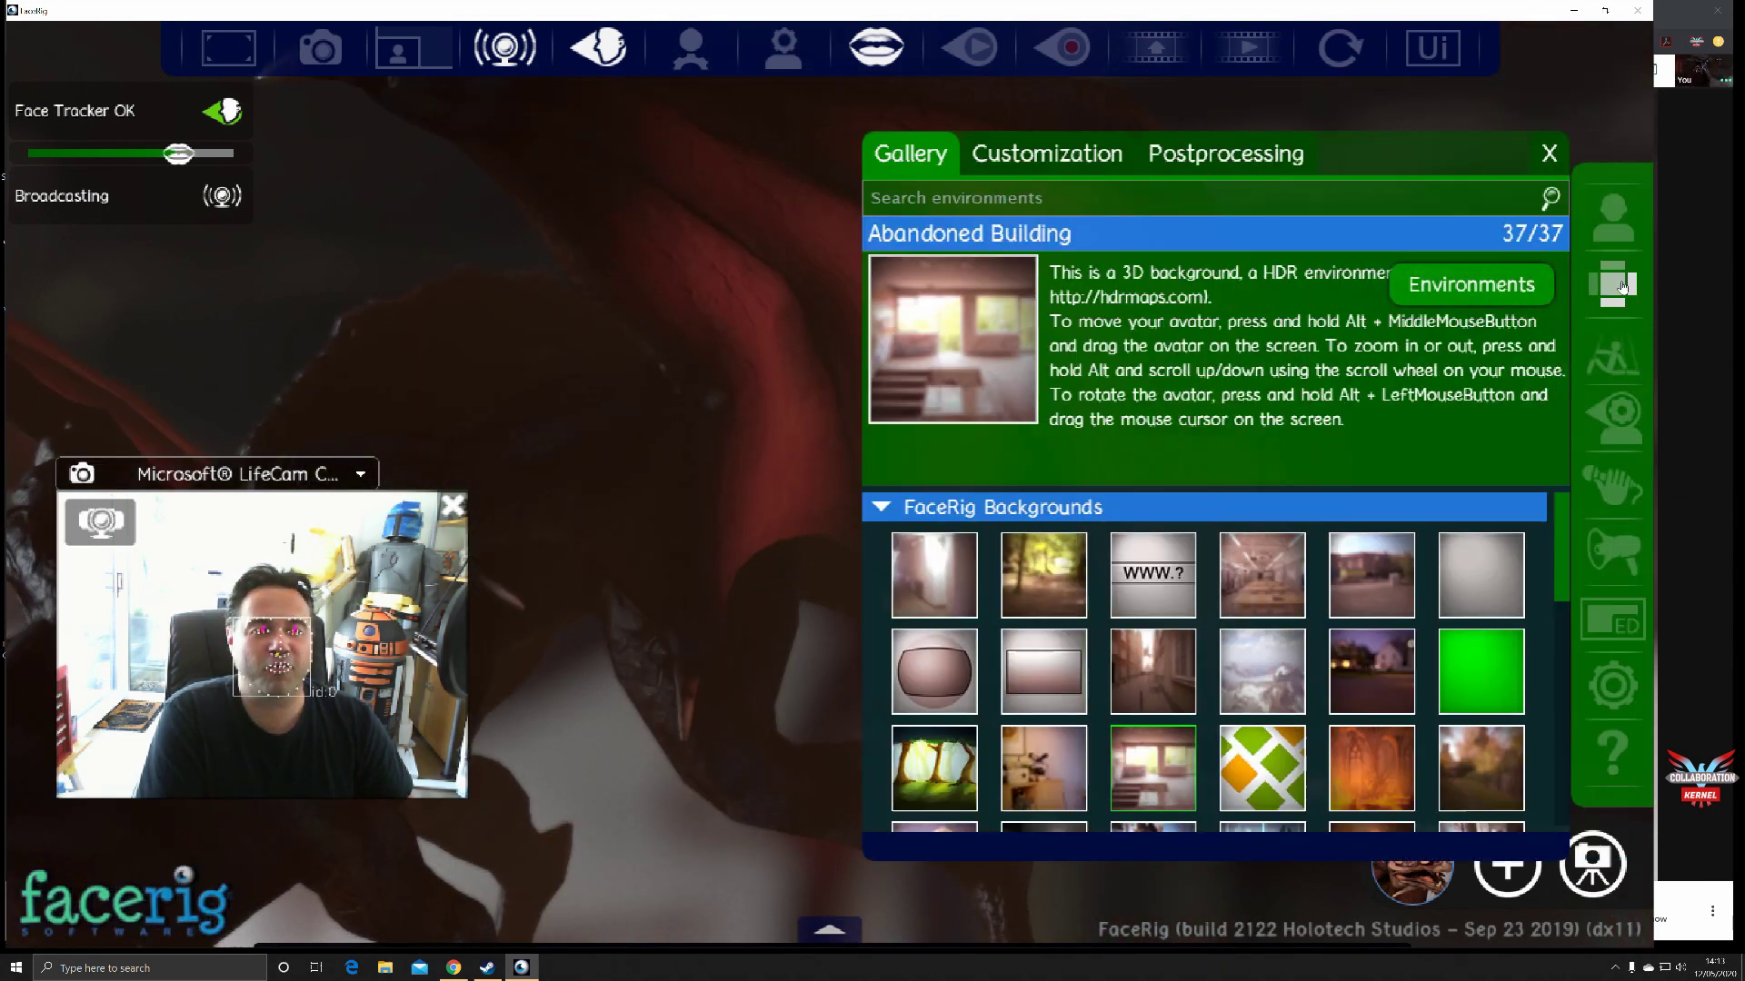
scroll(1405, 646, down, 1)
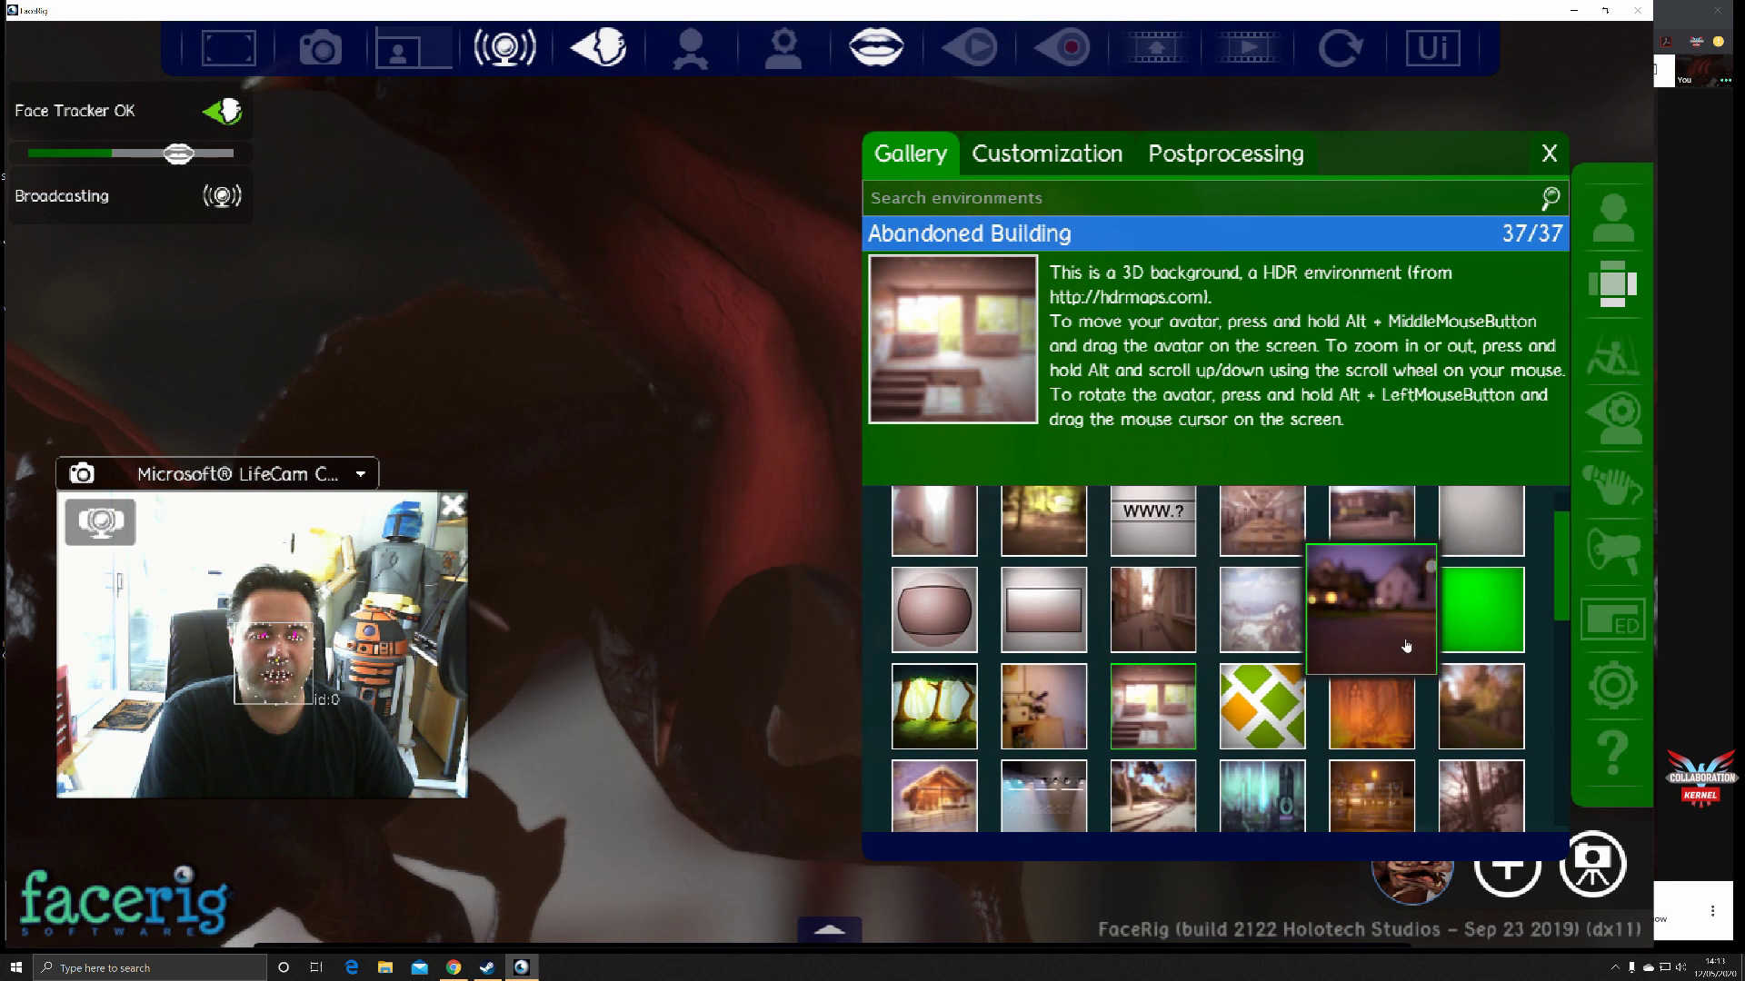
click(1380, 742)
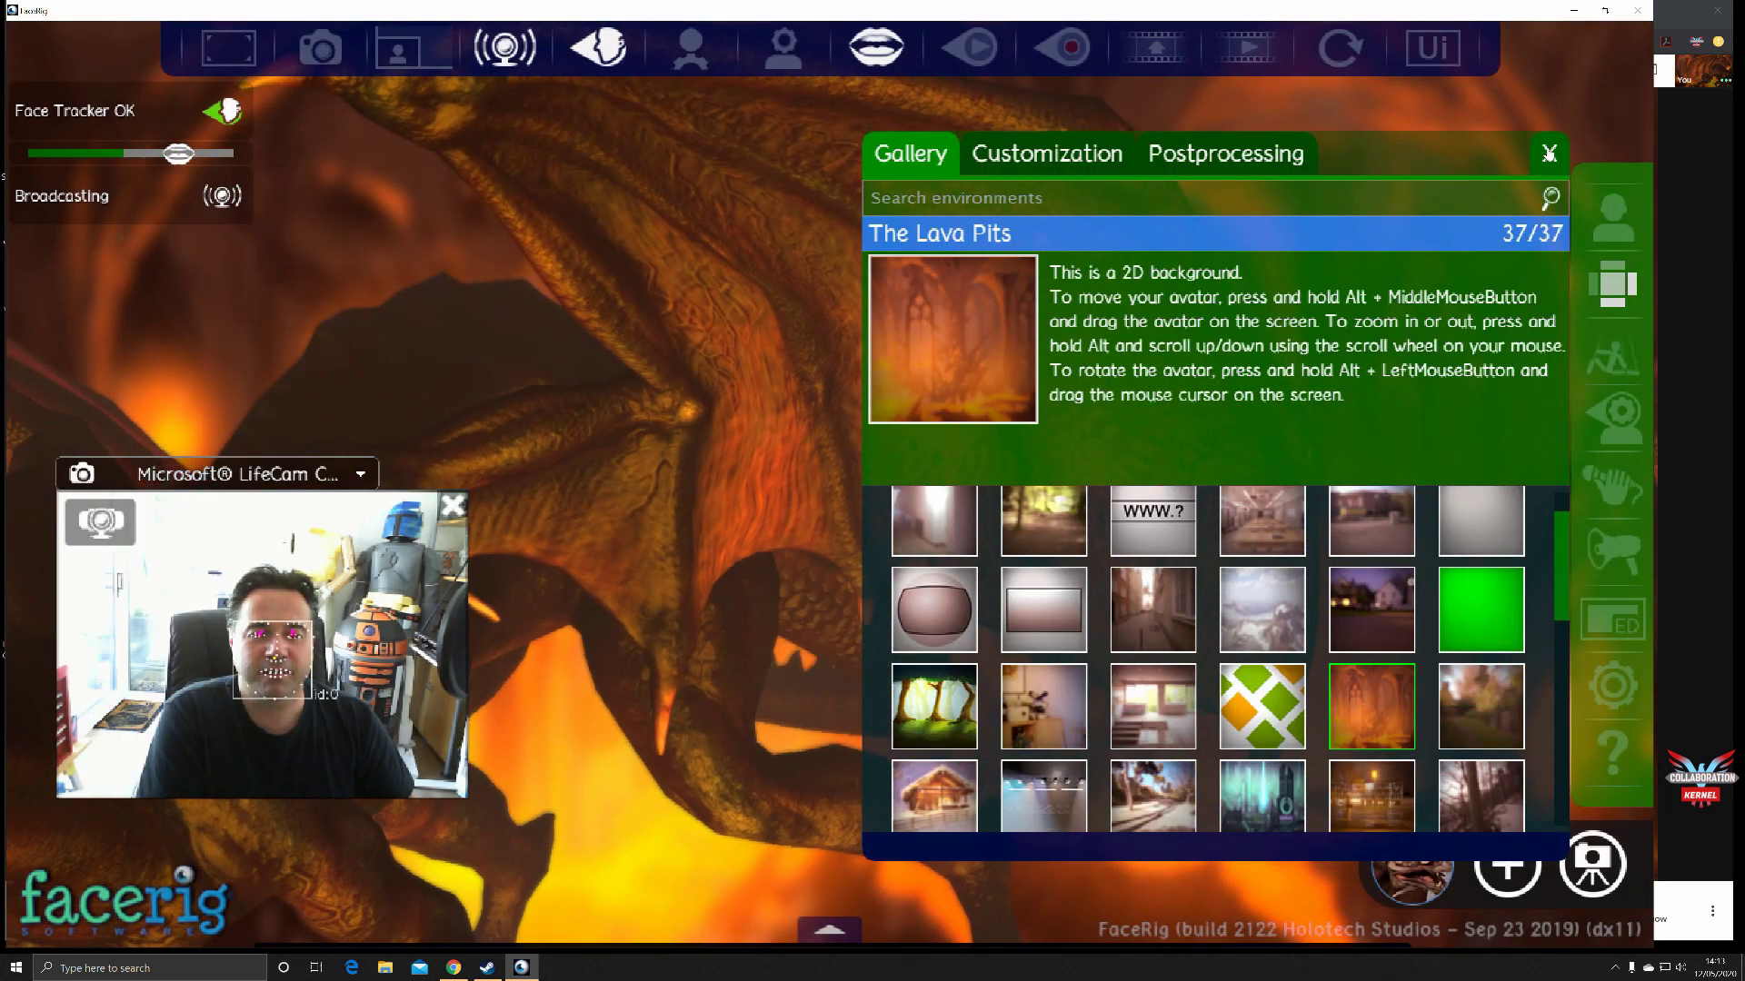
click(1548, 156)
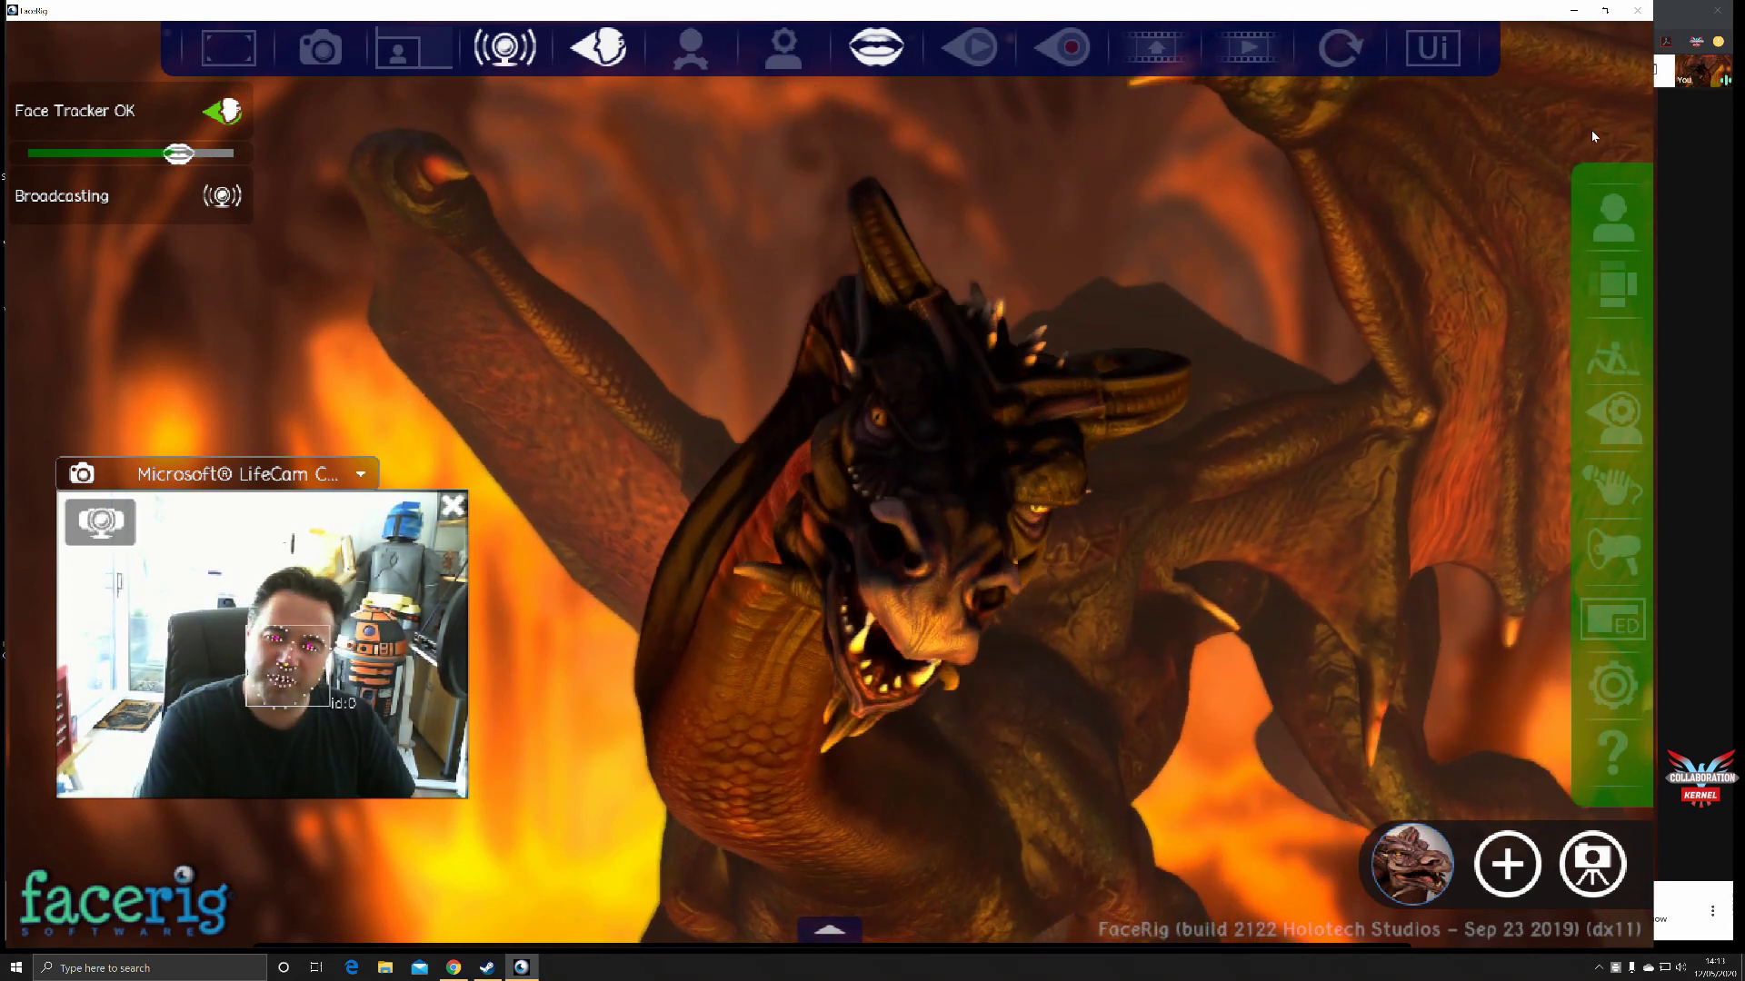
Browse the avatar's Customization, Props and Behaviour tabs and add an empty prop slot.
click(1607, 235)
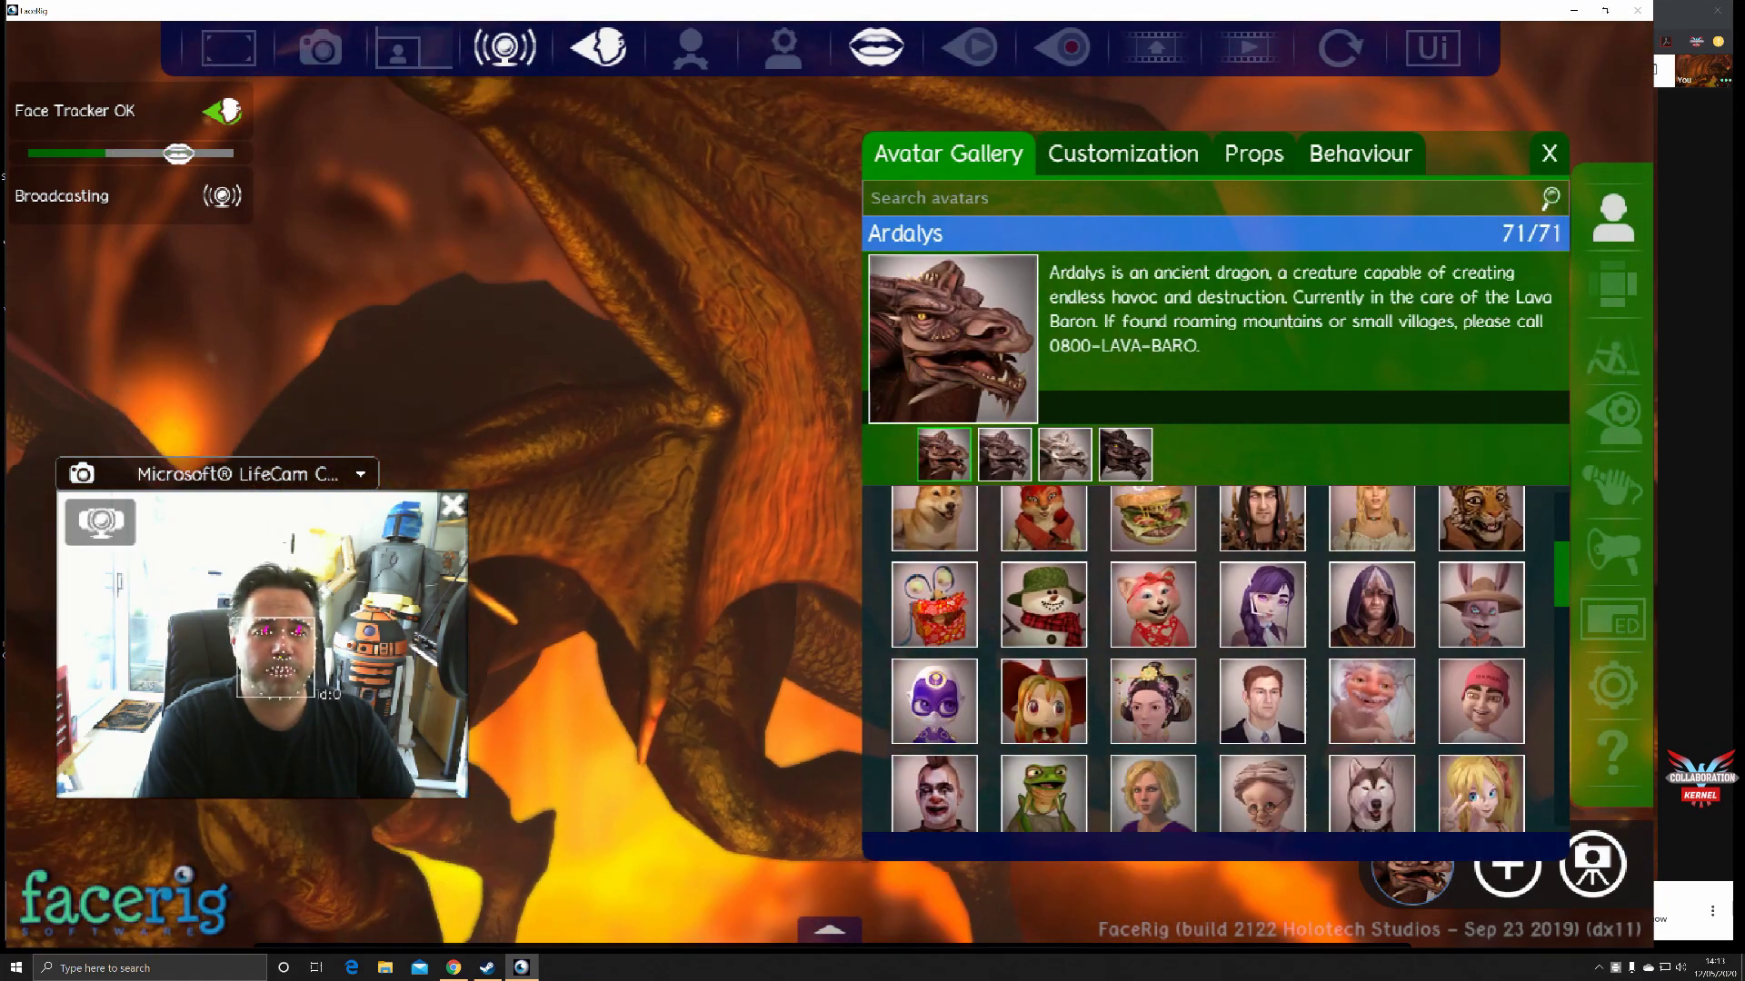
click(1172, 157)
click(1233, 161)
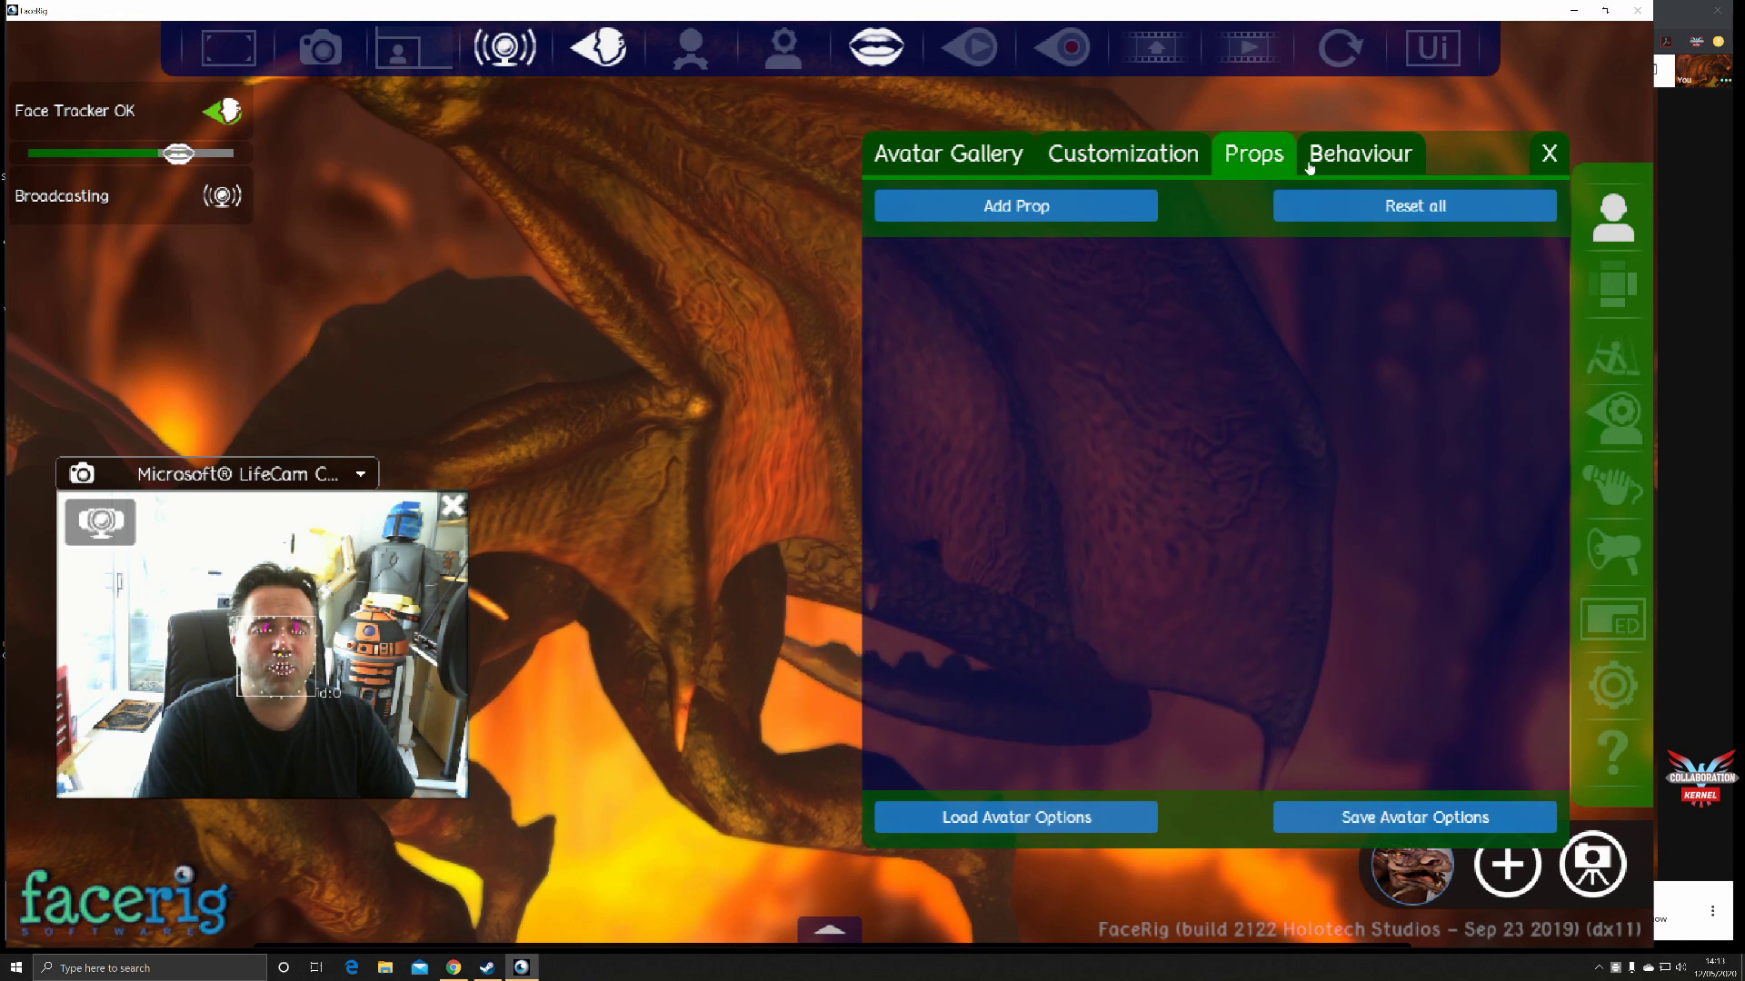
click(1336, 161)
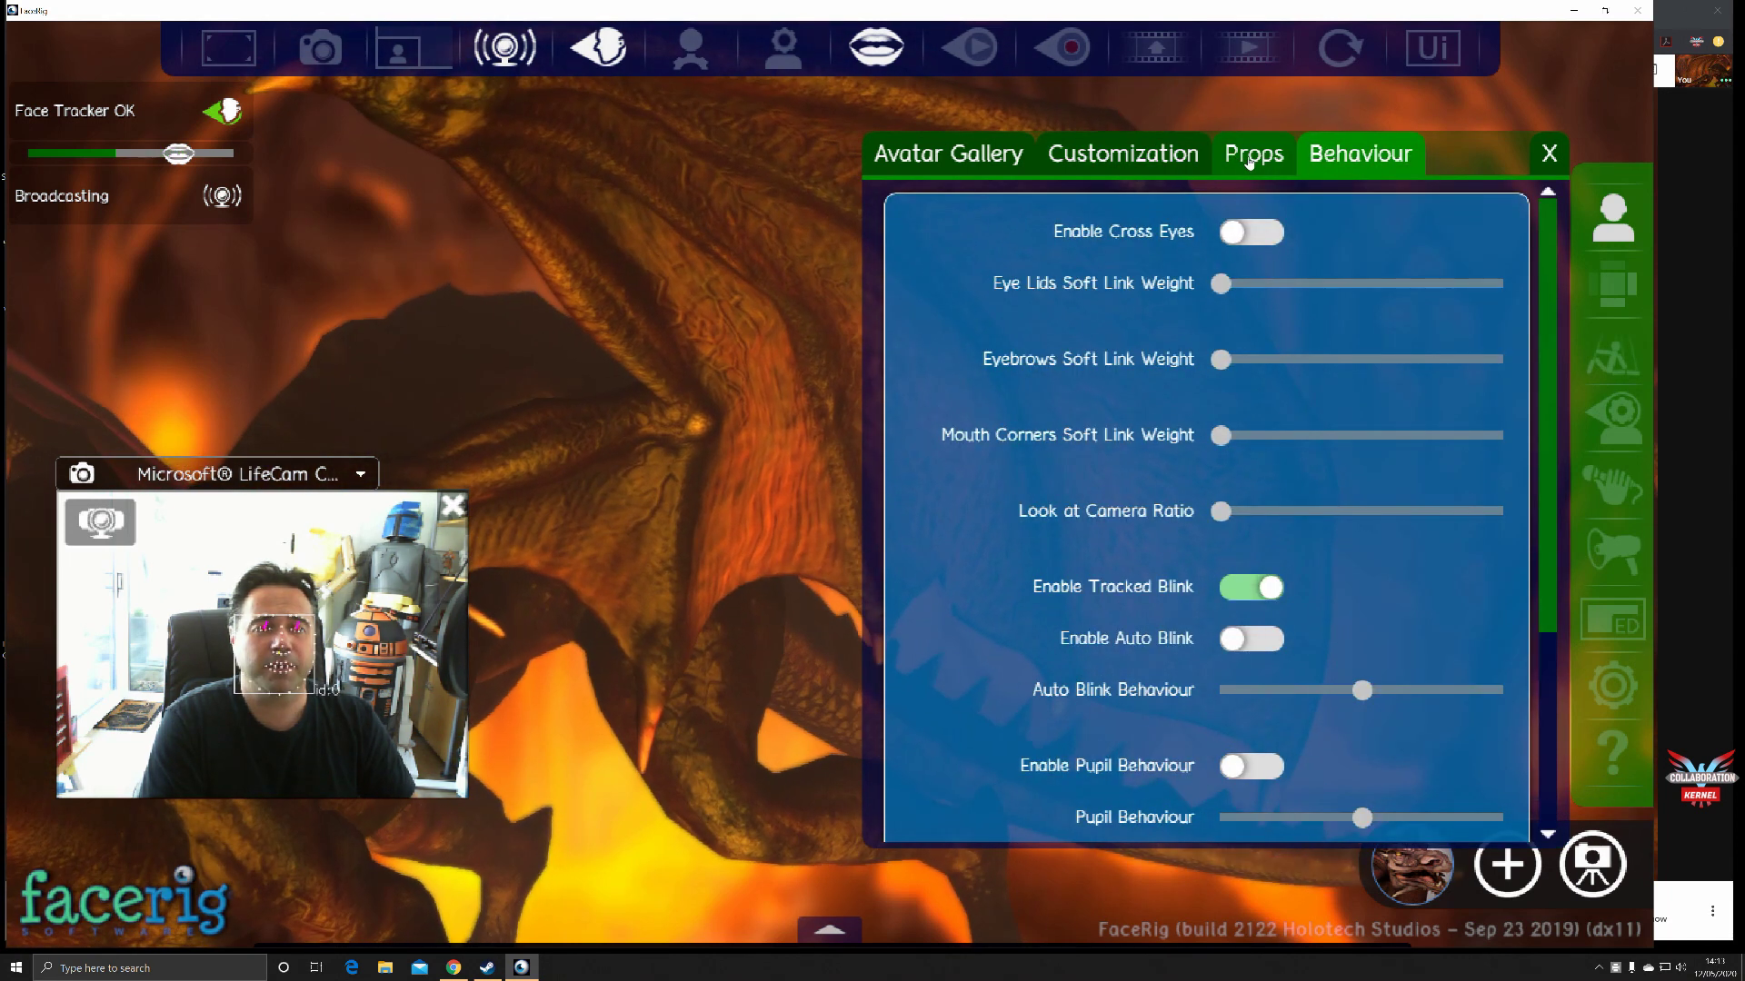
click(1247, 161)
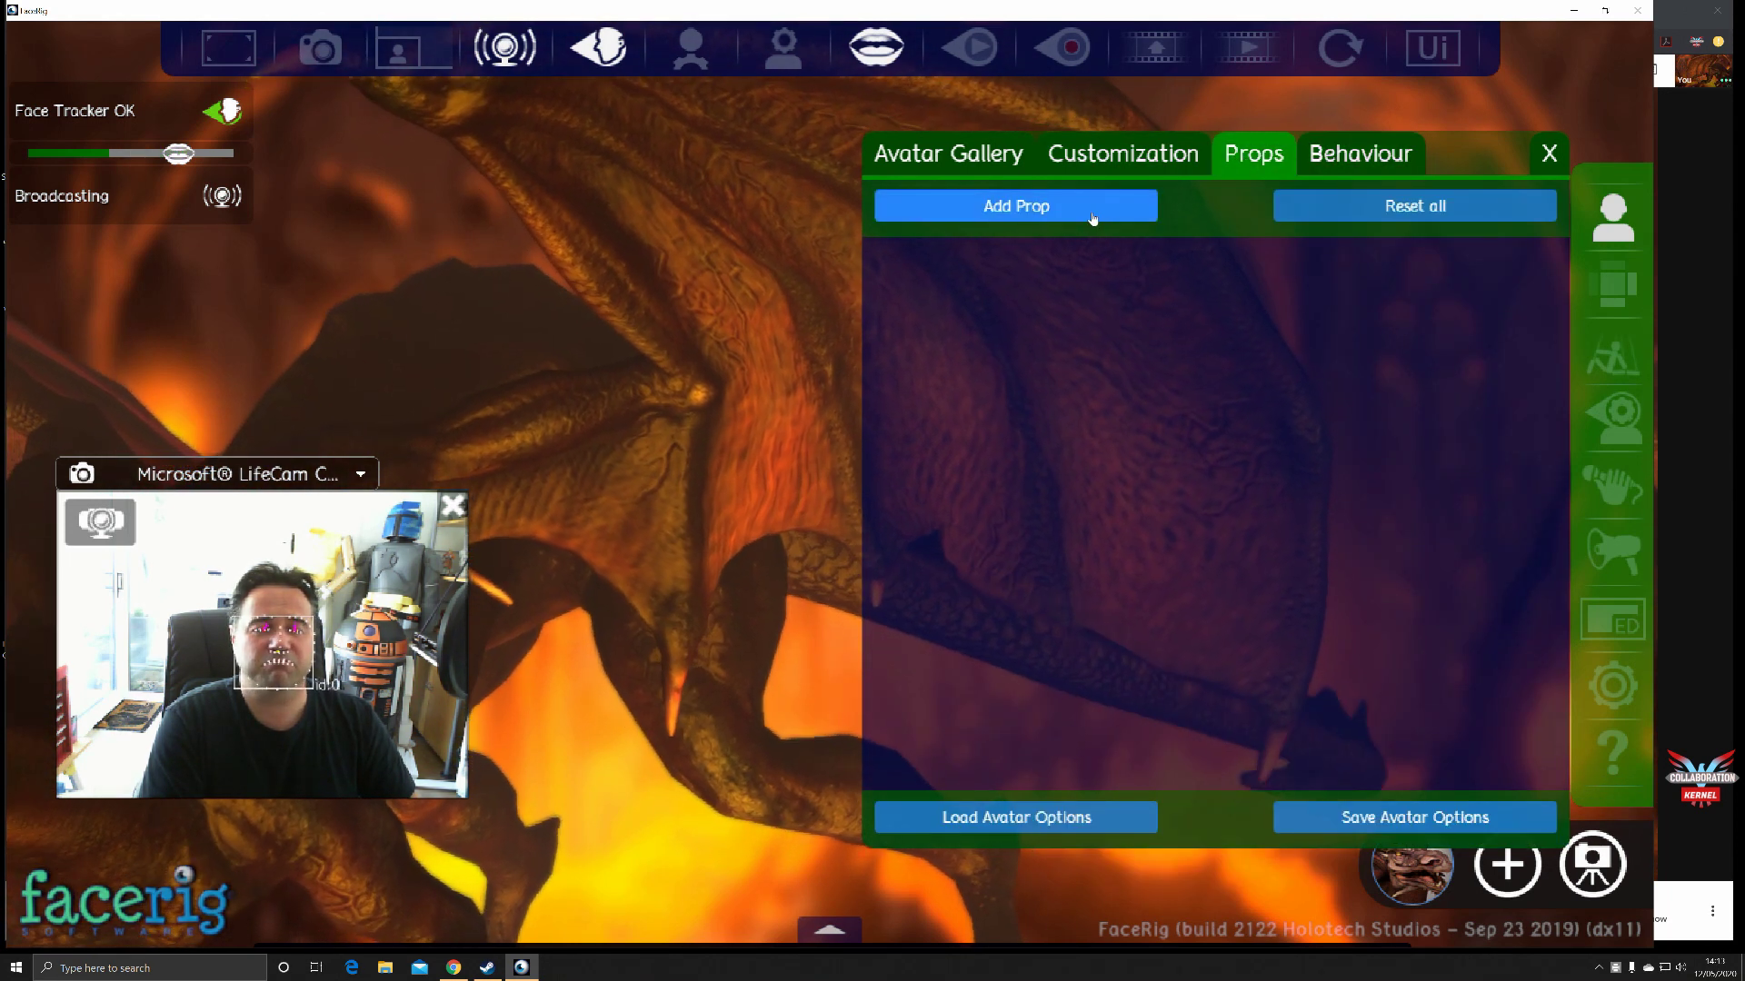
click(1092, 216)
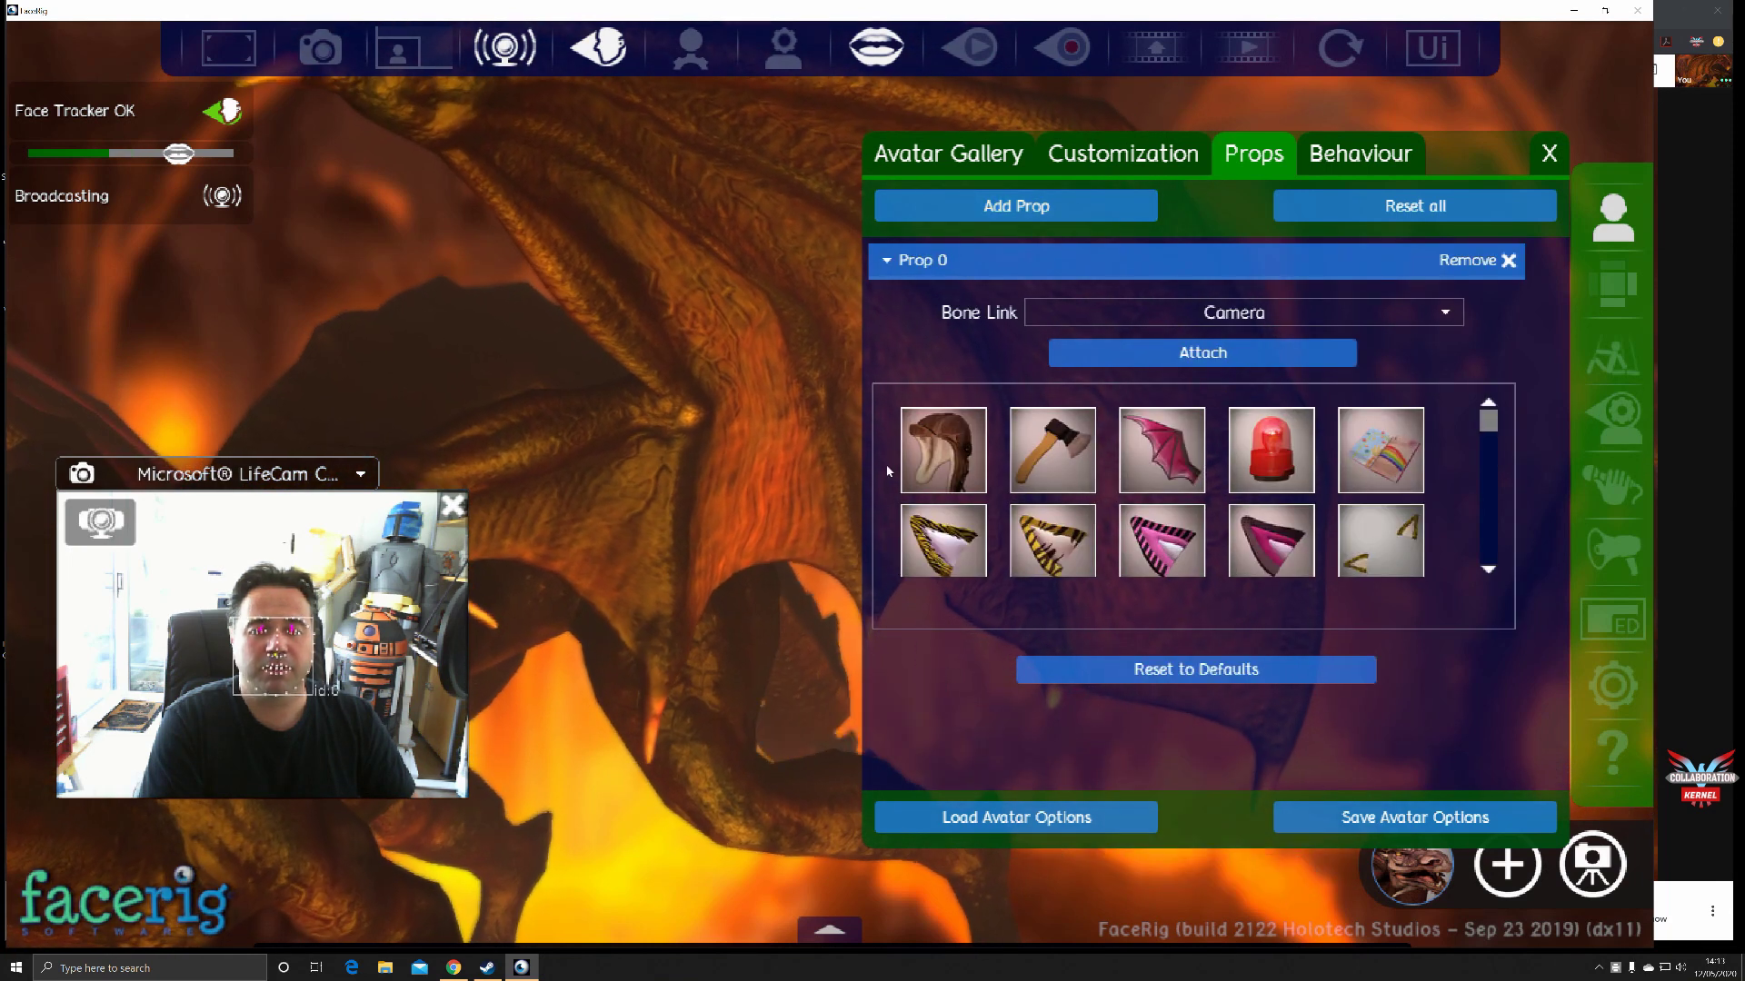
scroll(1045, 468, down, 4)
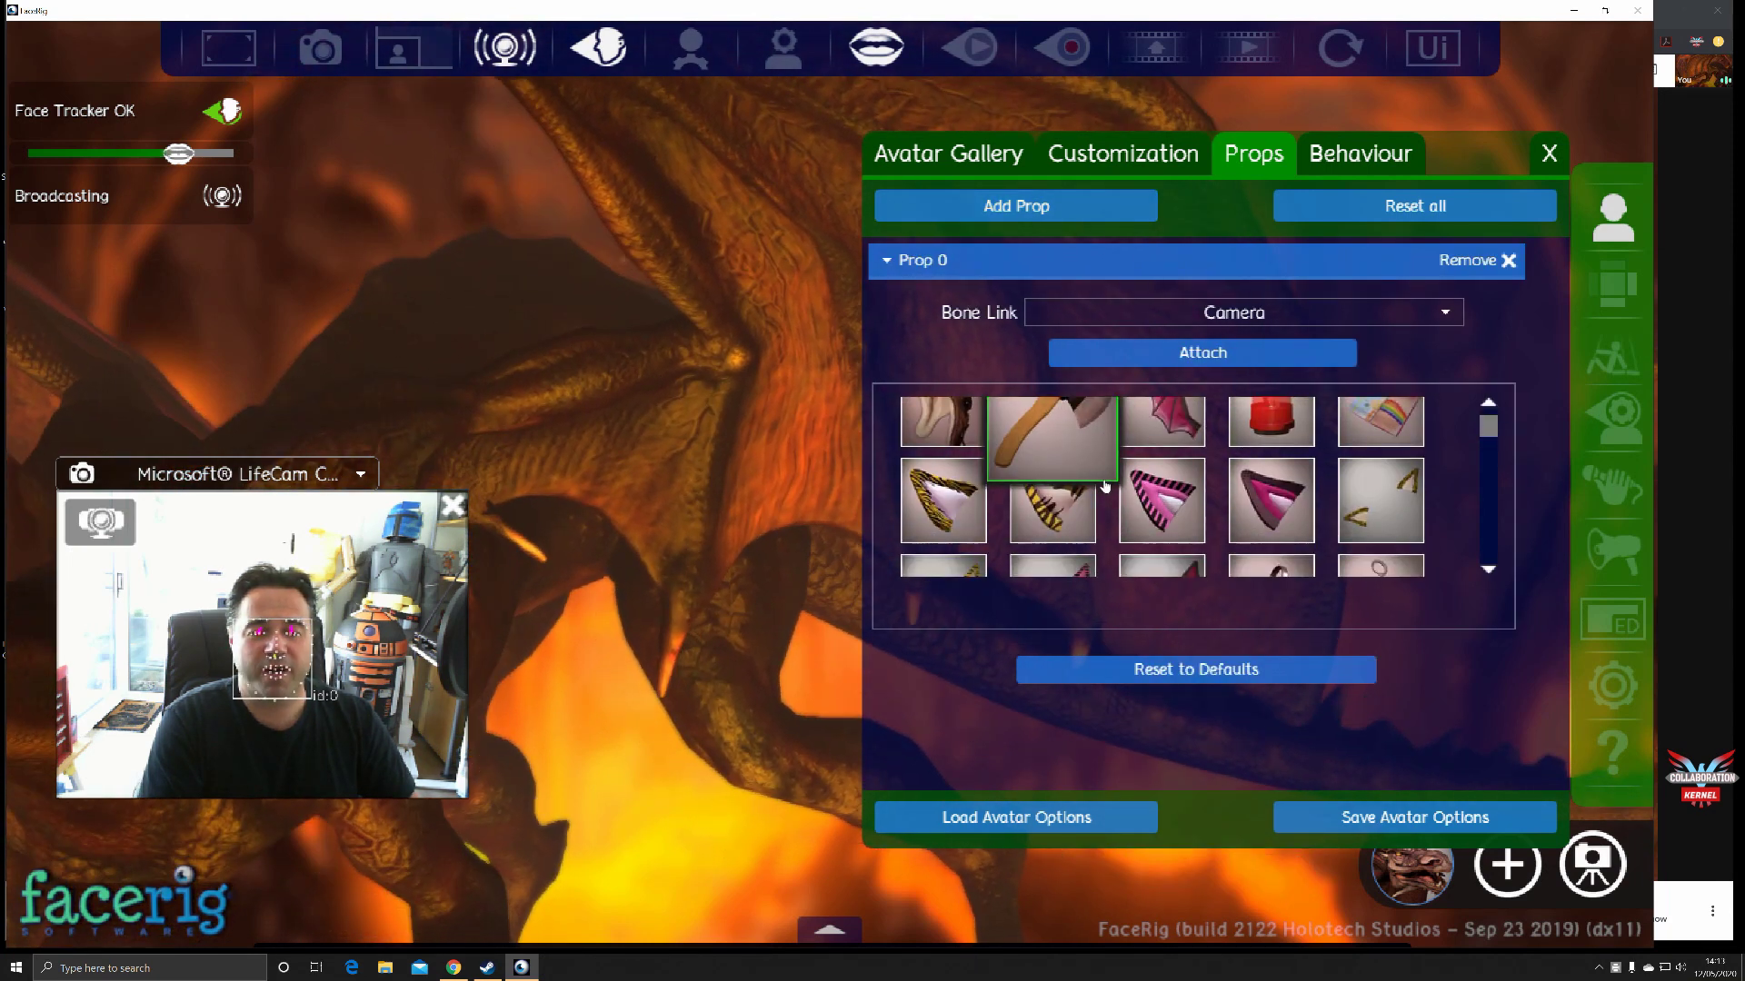
scroll(1392, 491, down, 2)
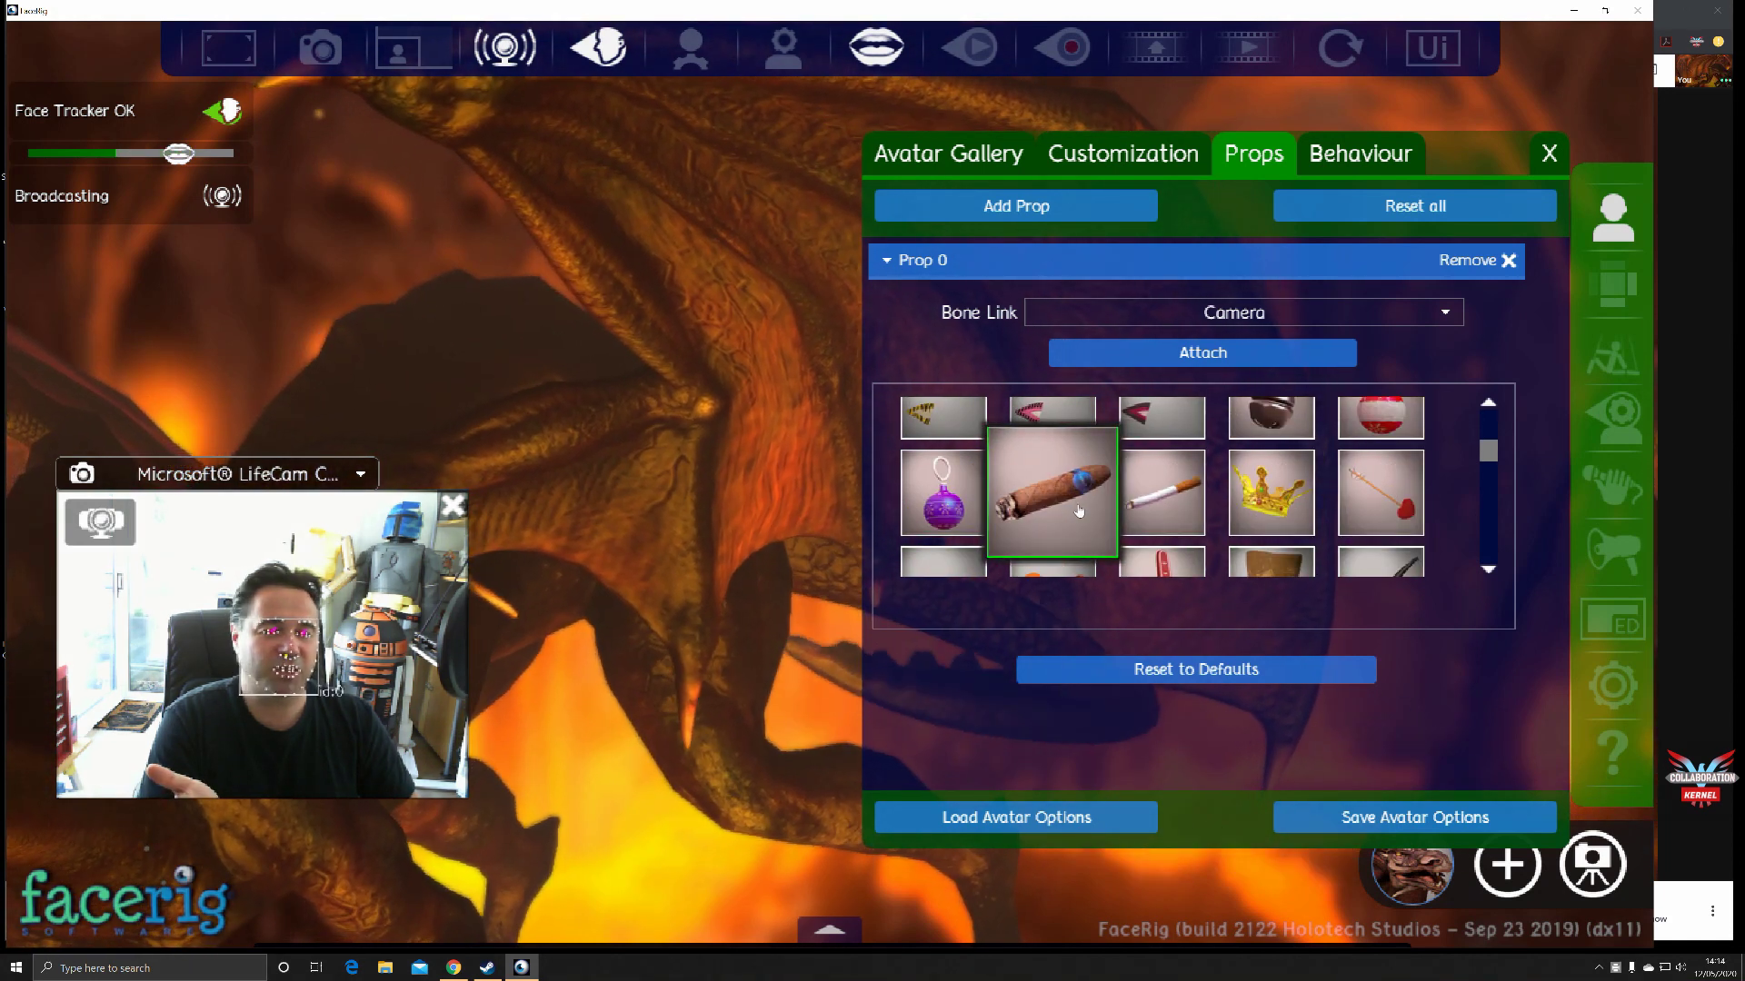
Try purple shades on the right eye, reset it to default, then return to Google Meet.
click(1117, 159)
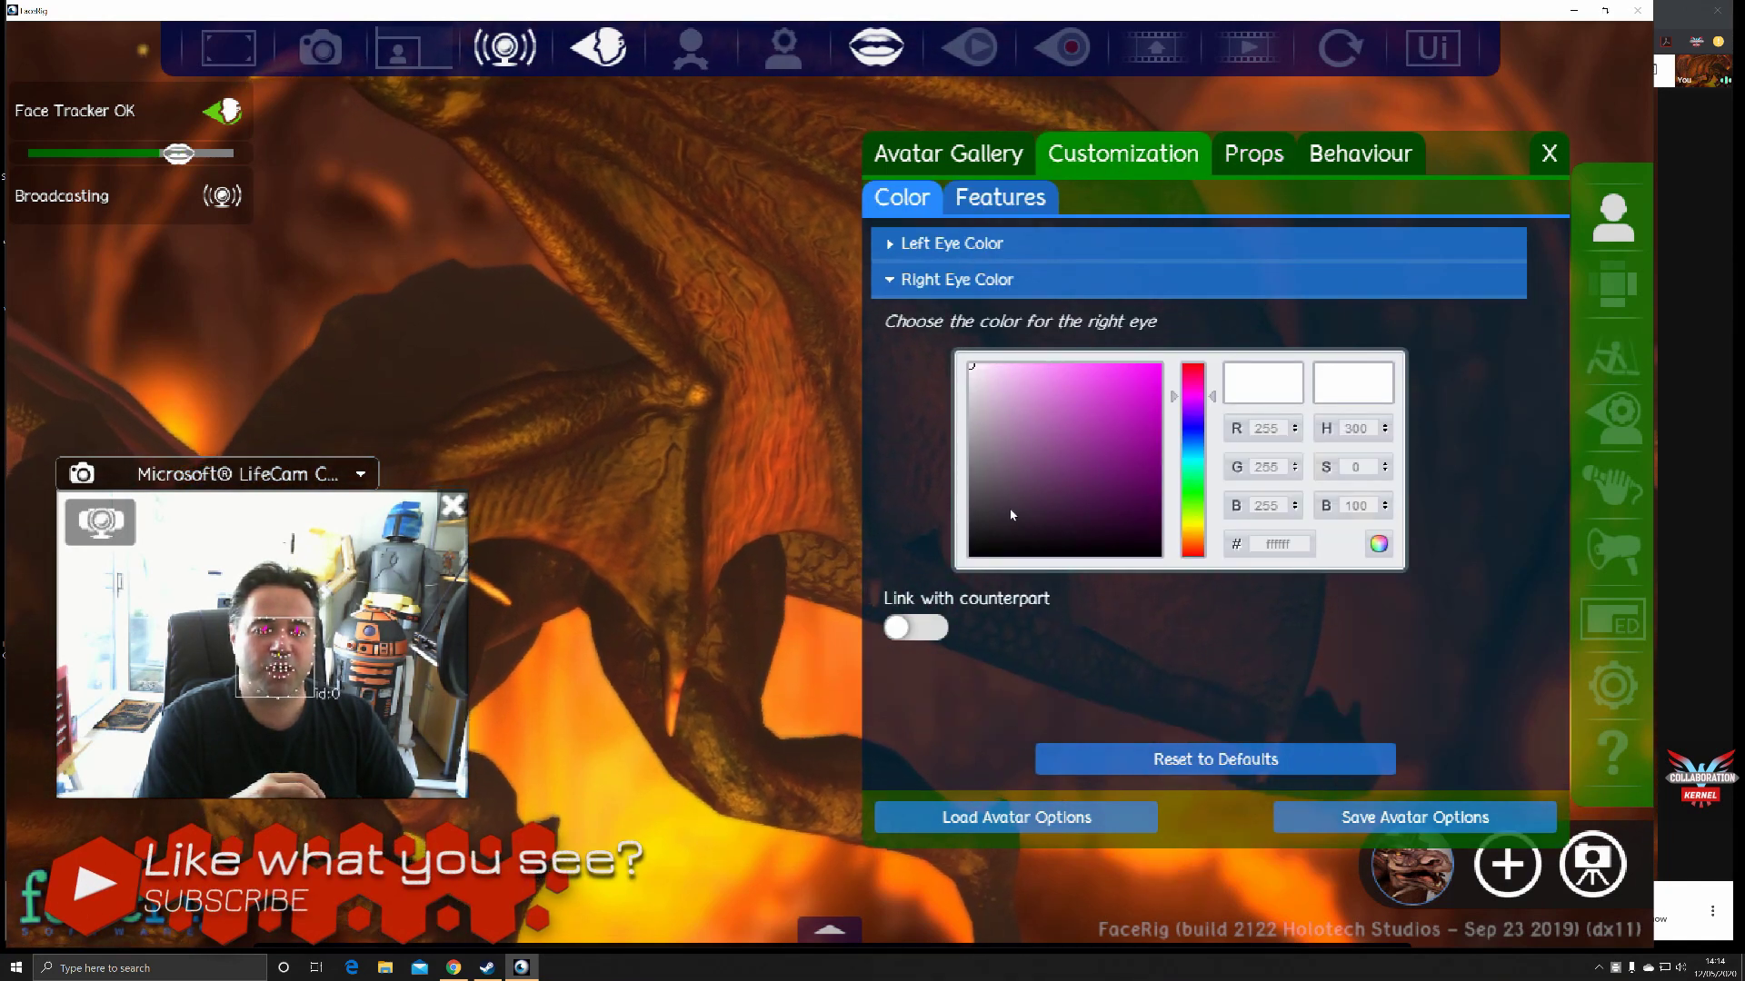
click(1135, 496)
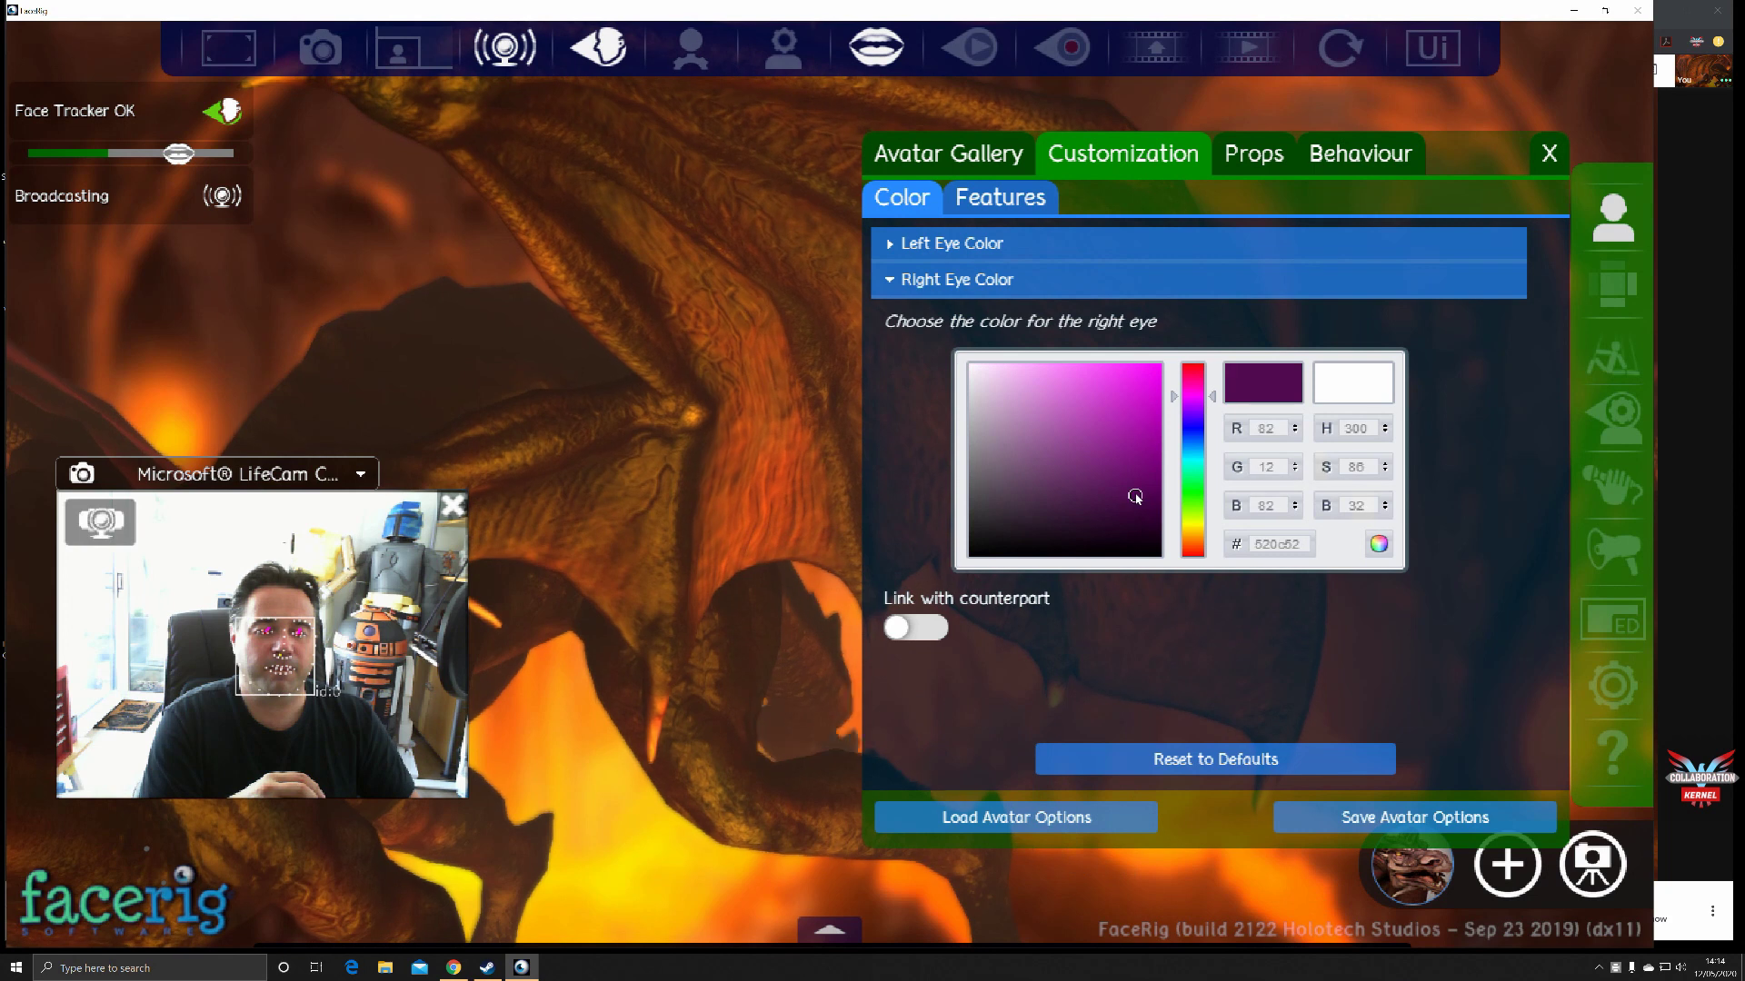
click(1067, 426)
click(1254, 773)
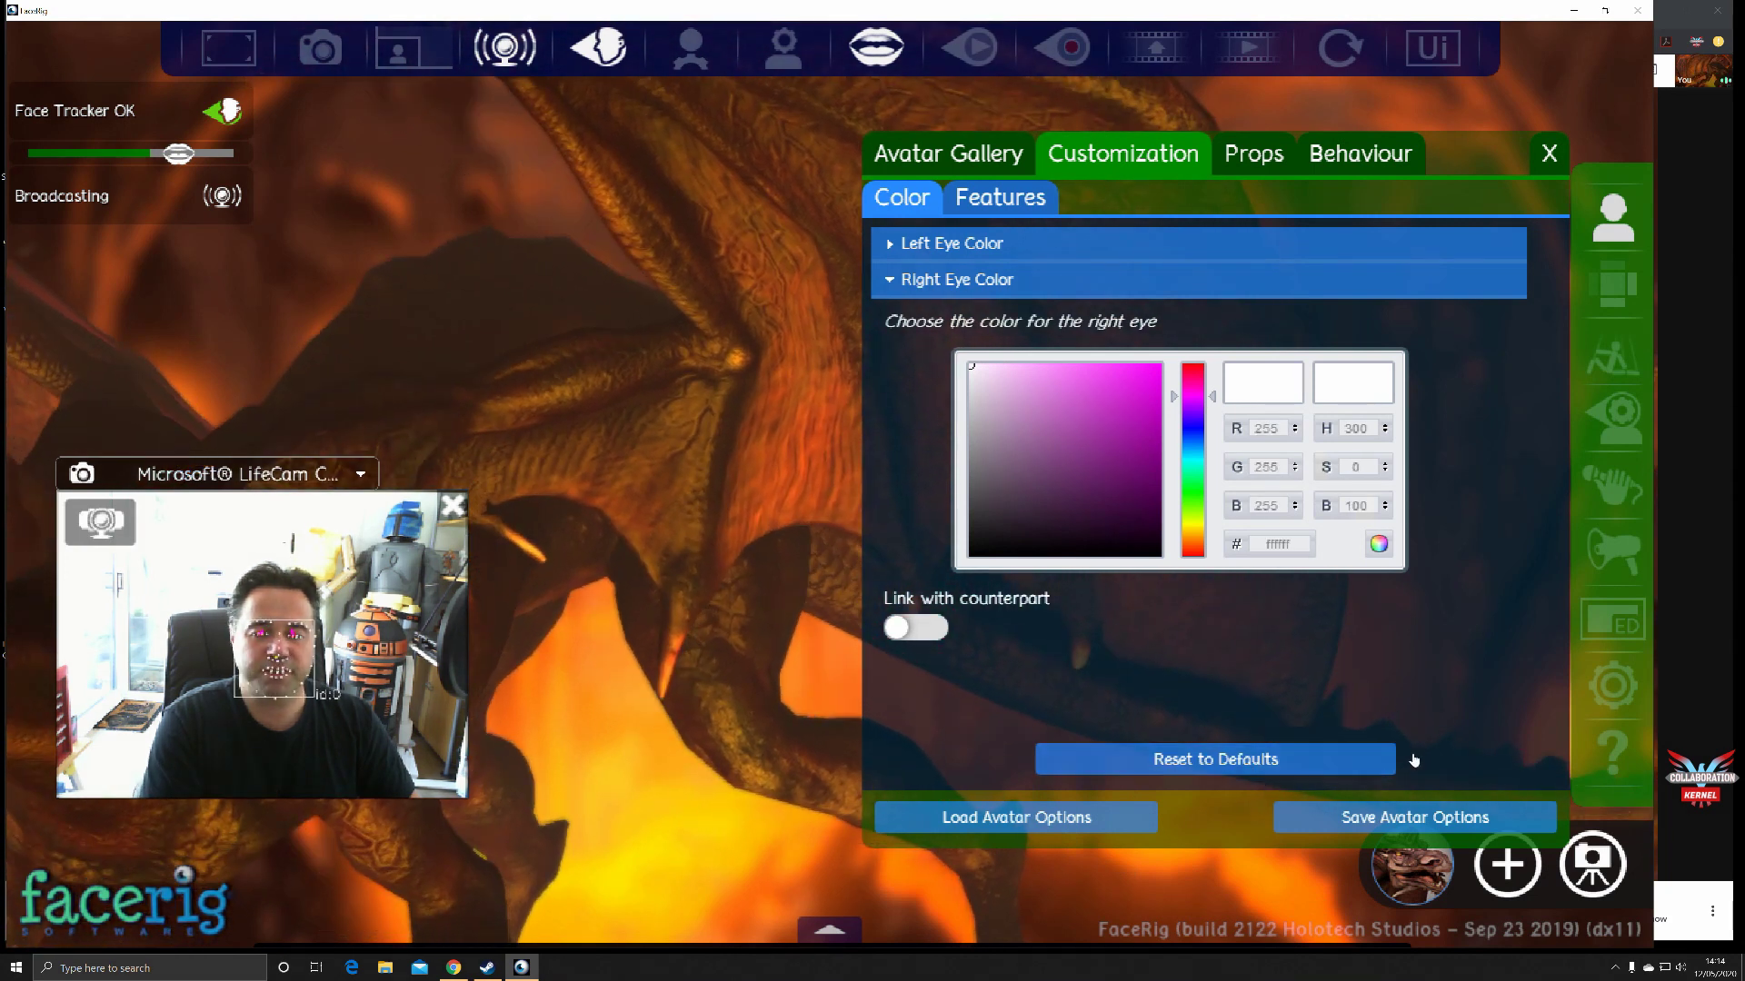
click(933, 158)
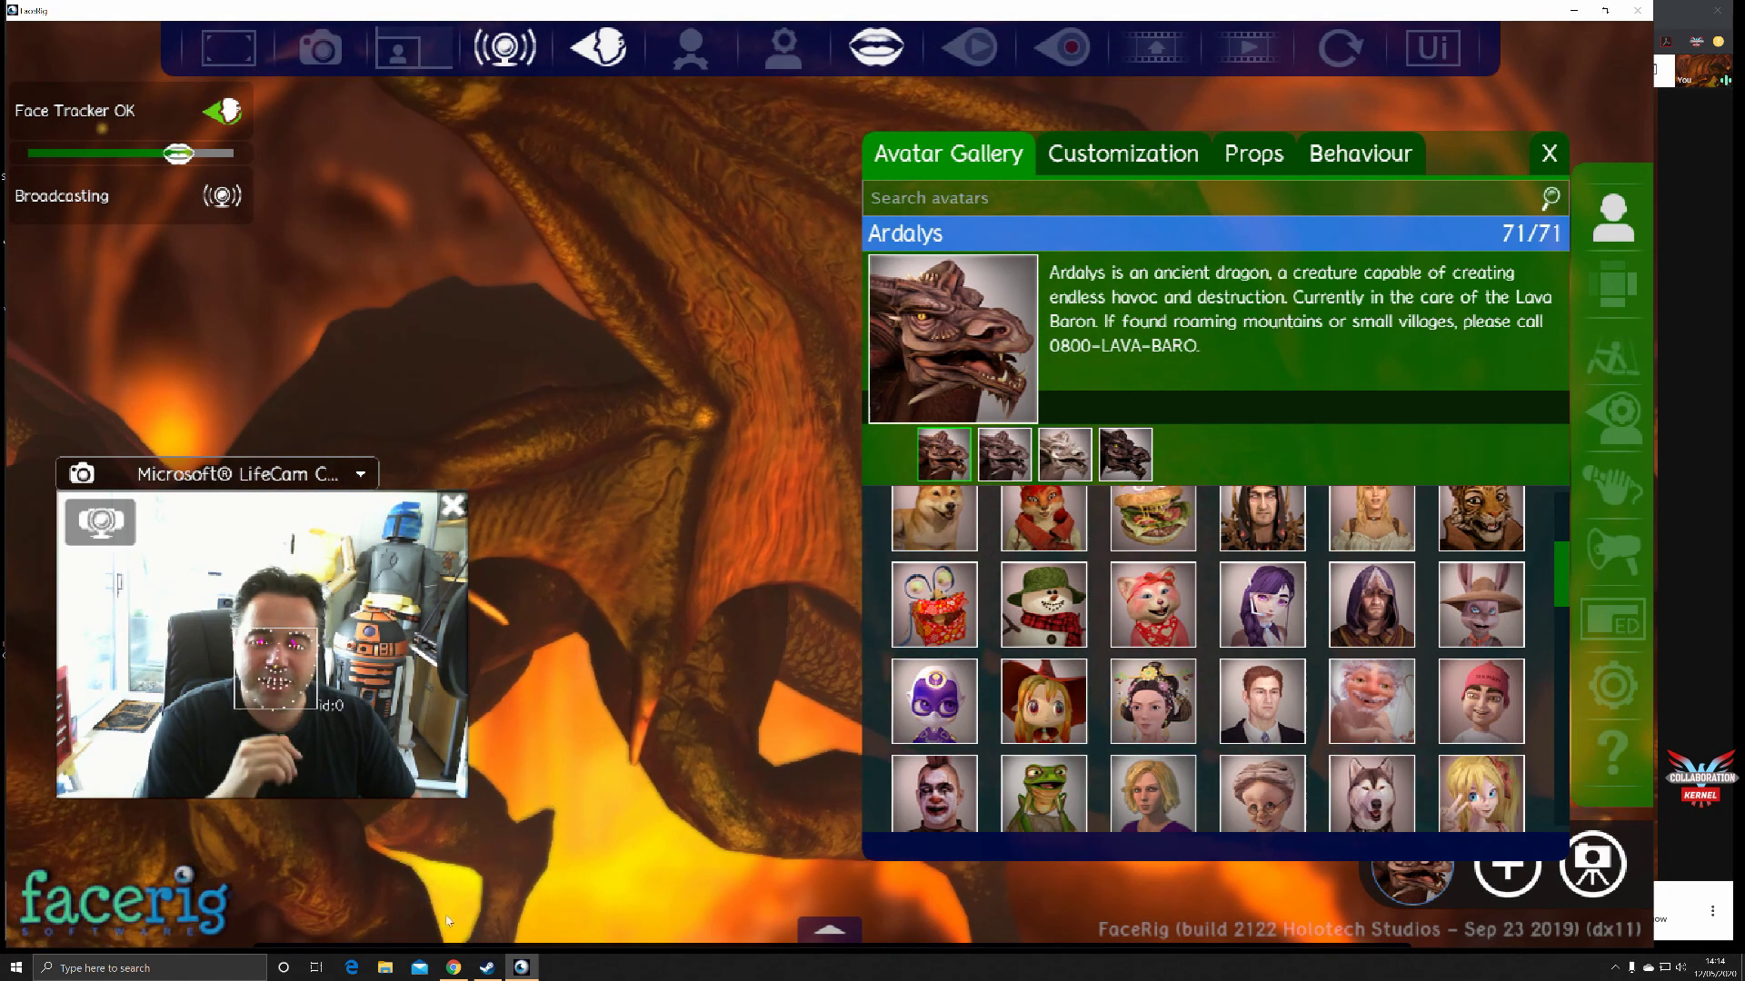
click(455, 968)
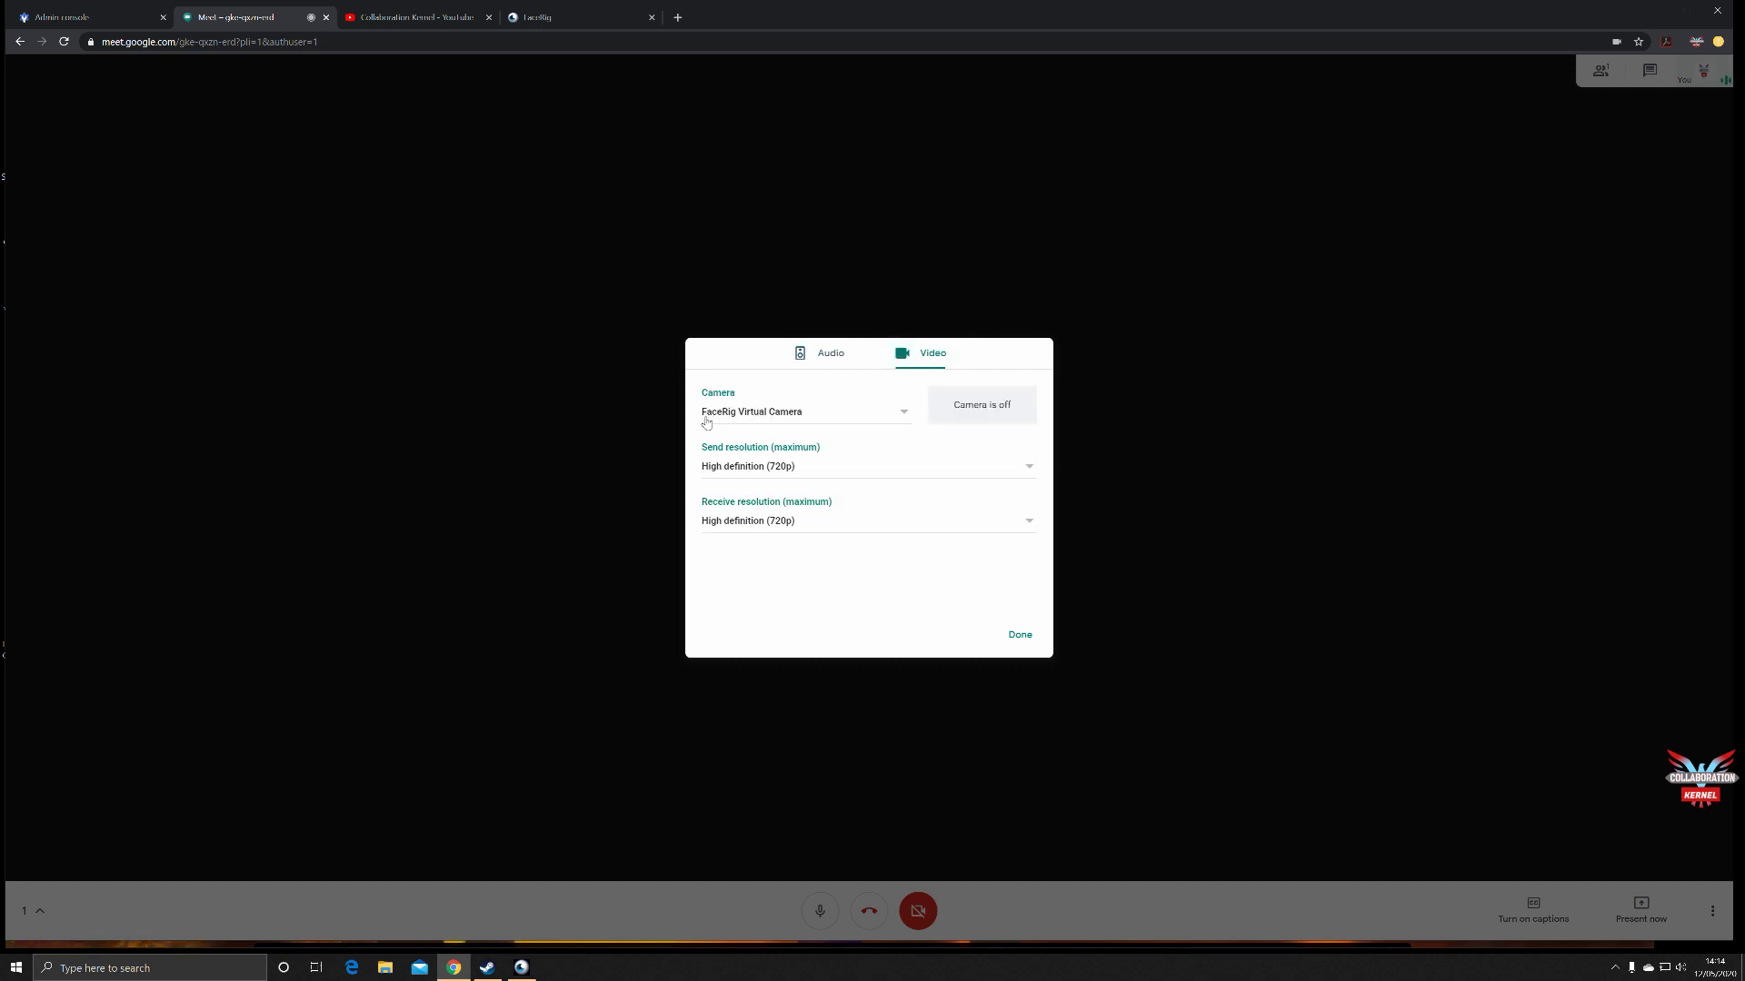
Switch Meet's camera to Microsoft LifeCam Cinema, then reopen the camera list.
click(860, 417)
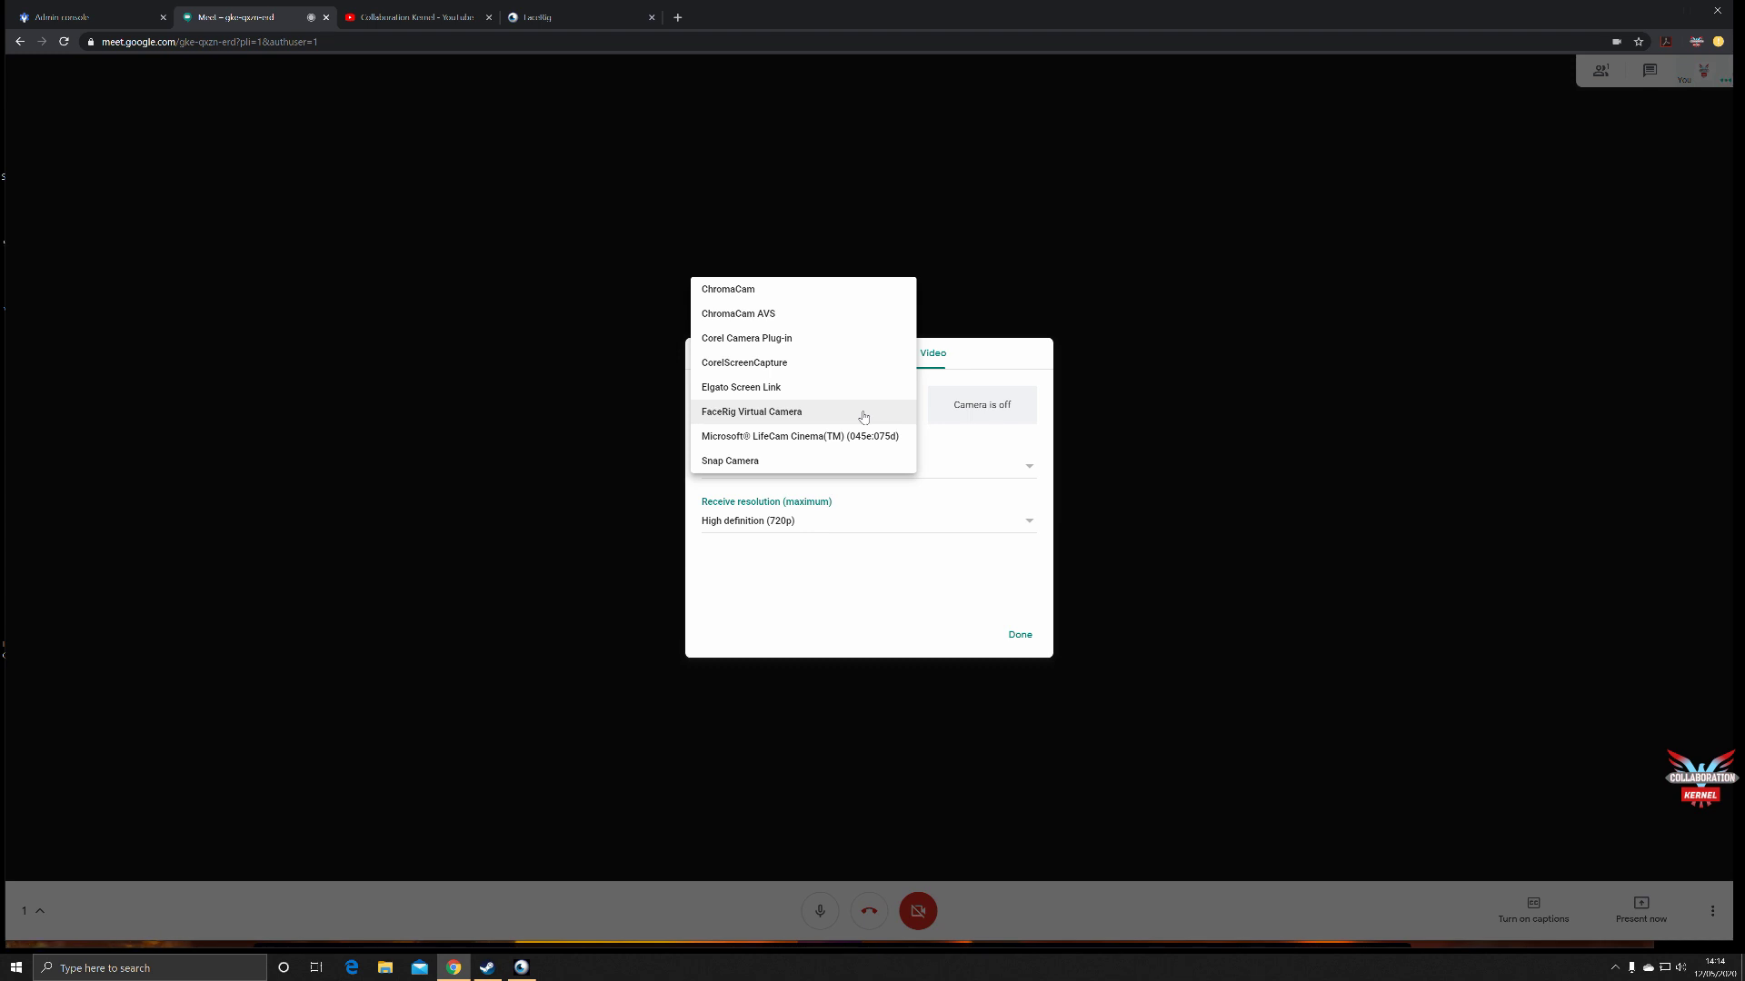
click(830, 438)
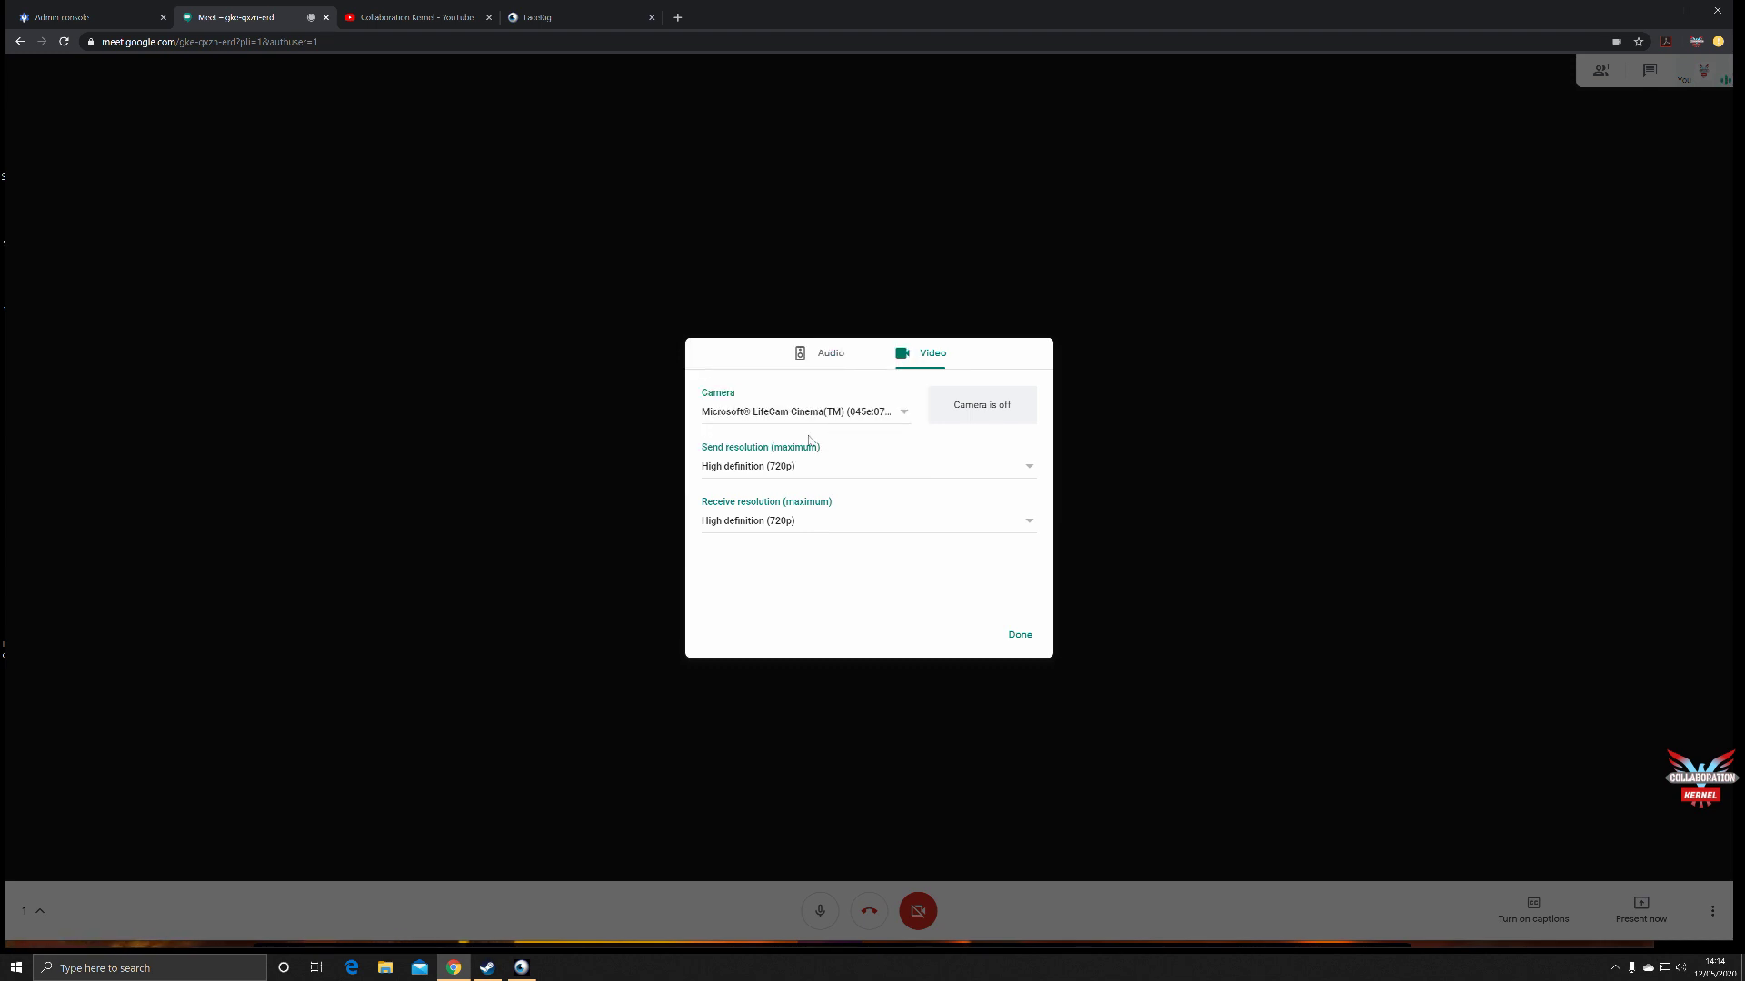
click(889, 418)
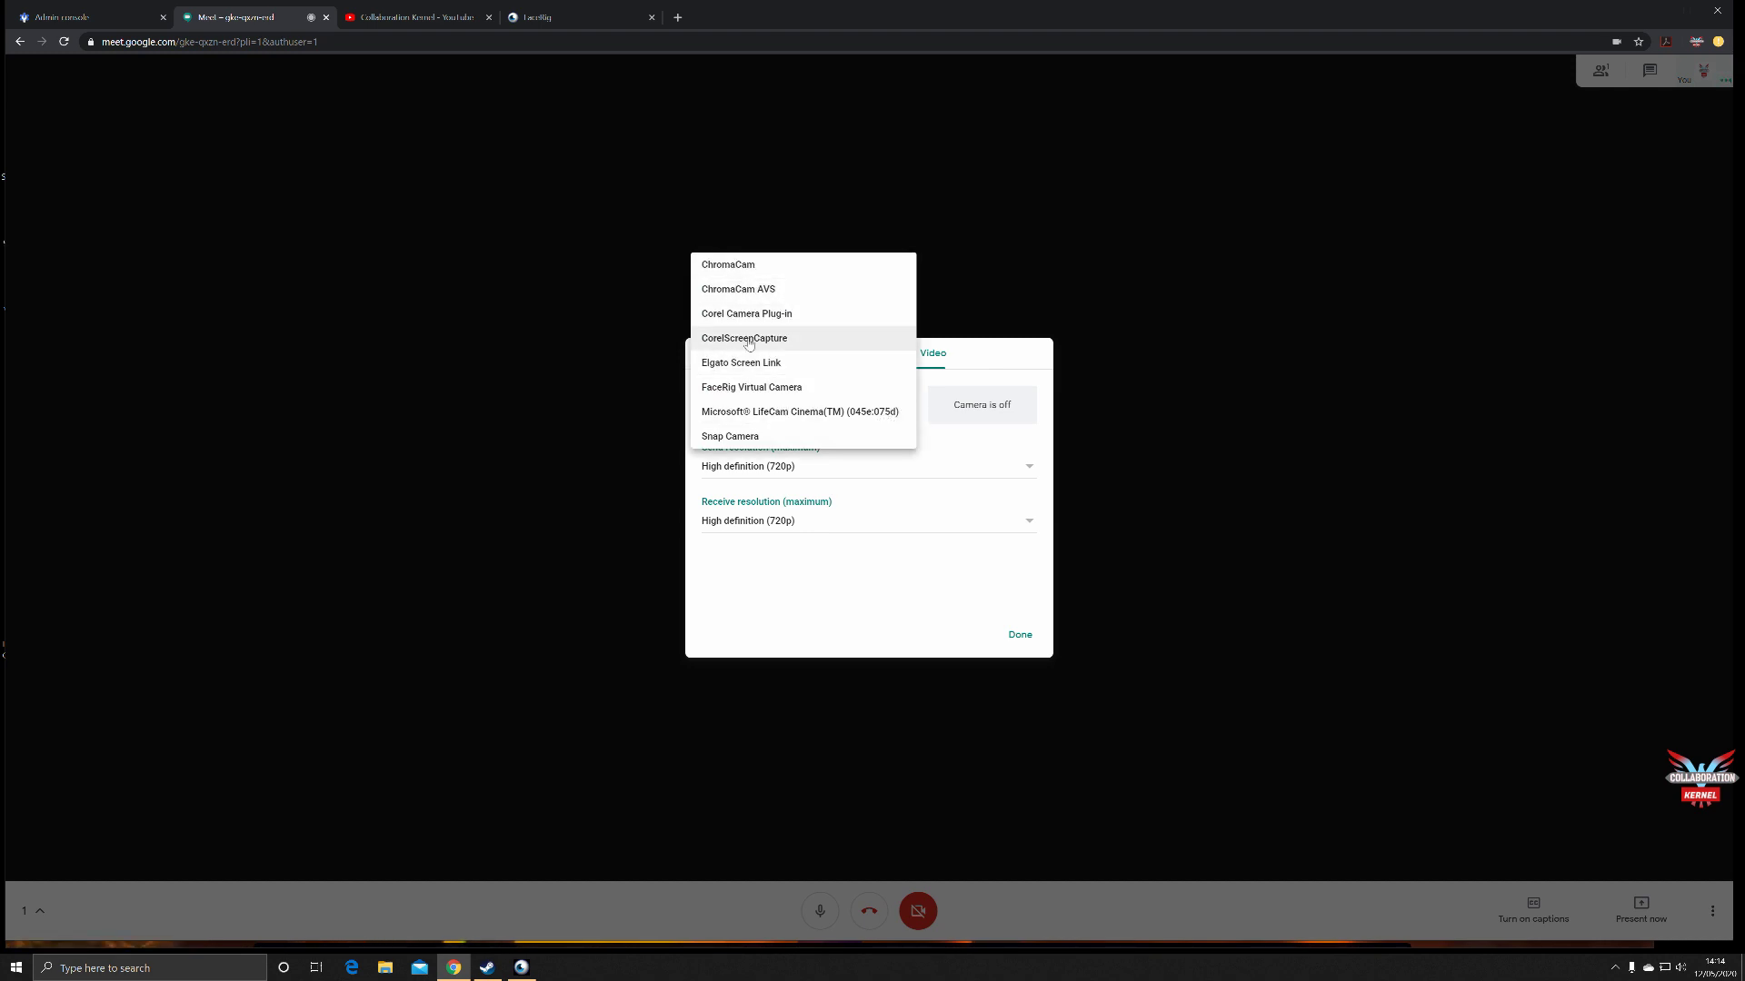
Select FaceRig Virtual Camera in Meet, change FaceRig's avatar to Lord Burger, and return to Meet.
click(756, 389)
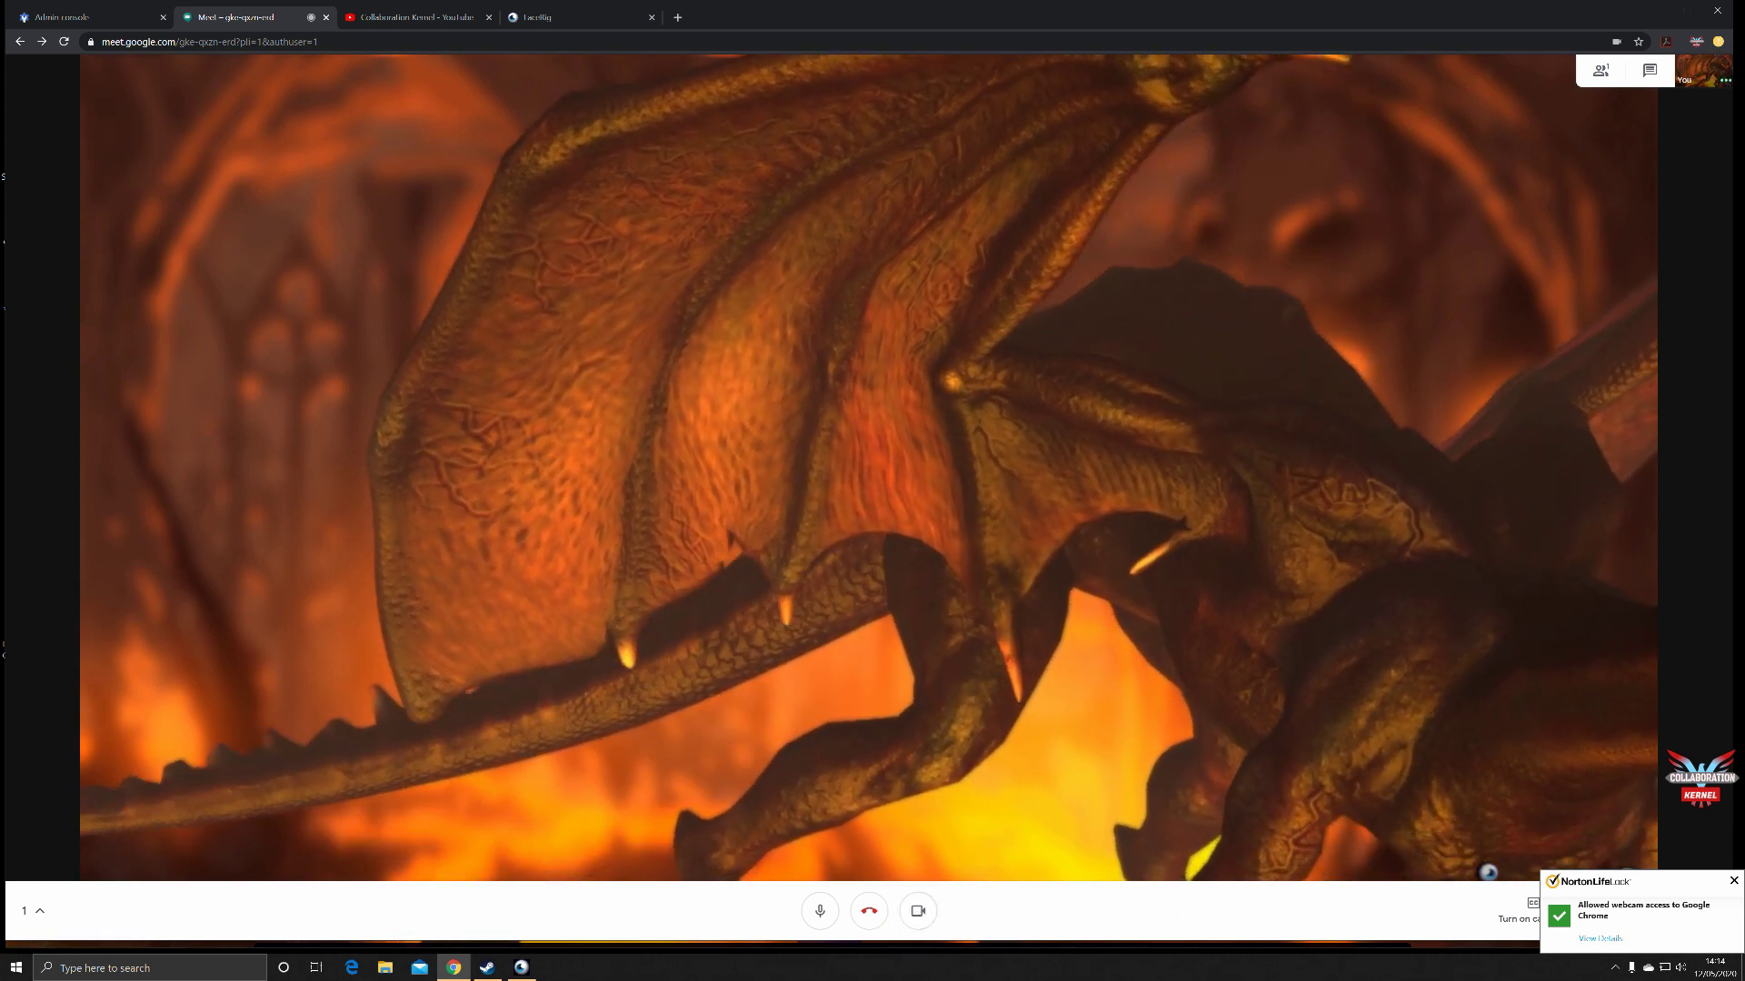
click(521, 968)
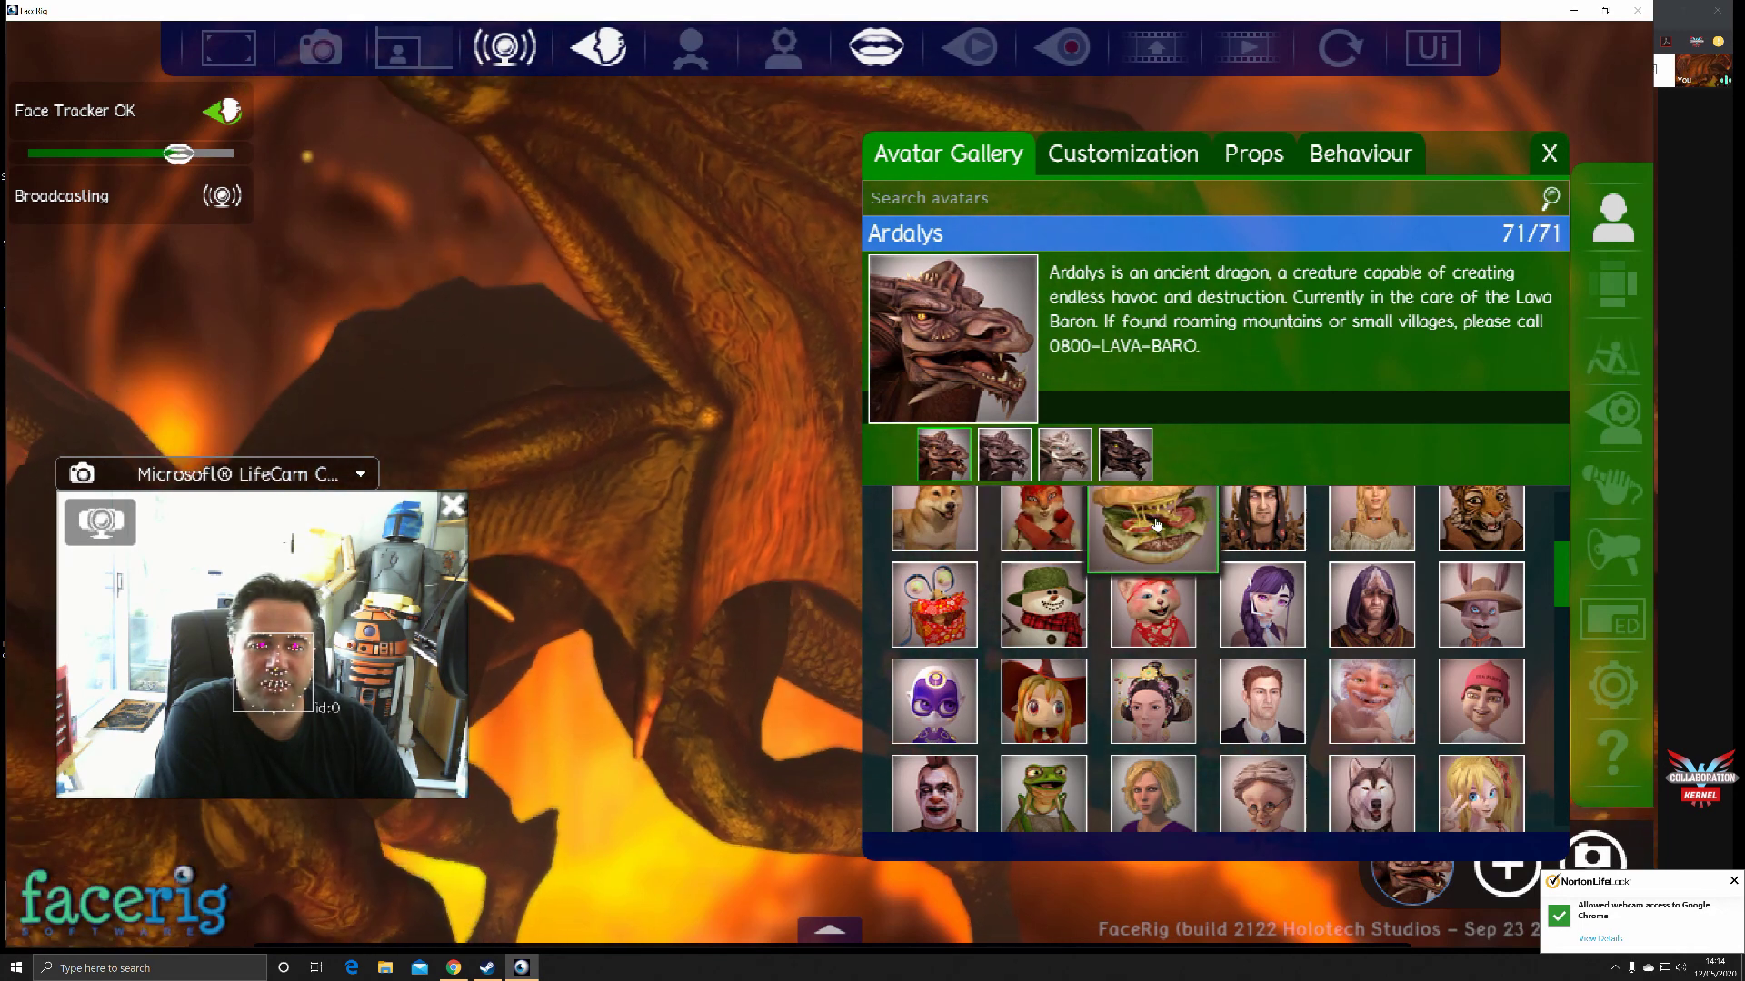
click(1146, 518)
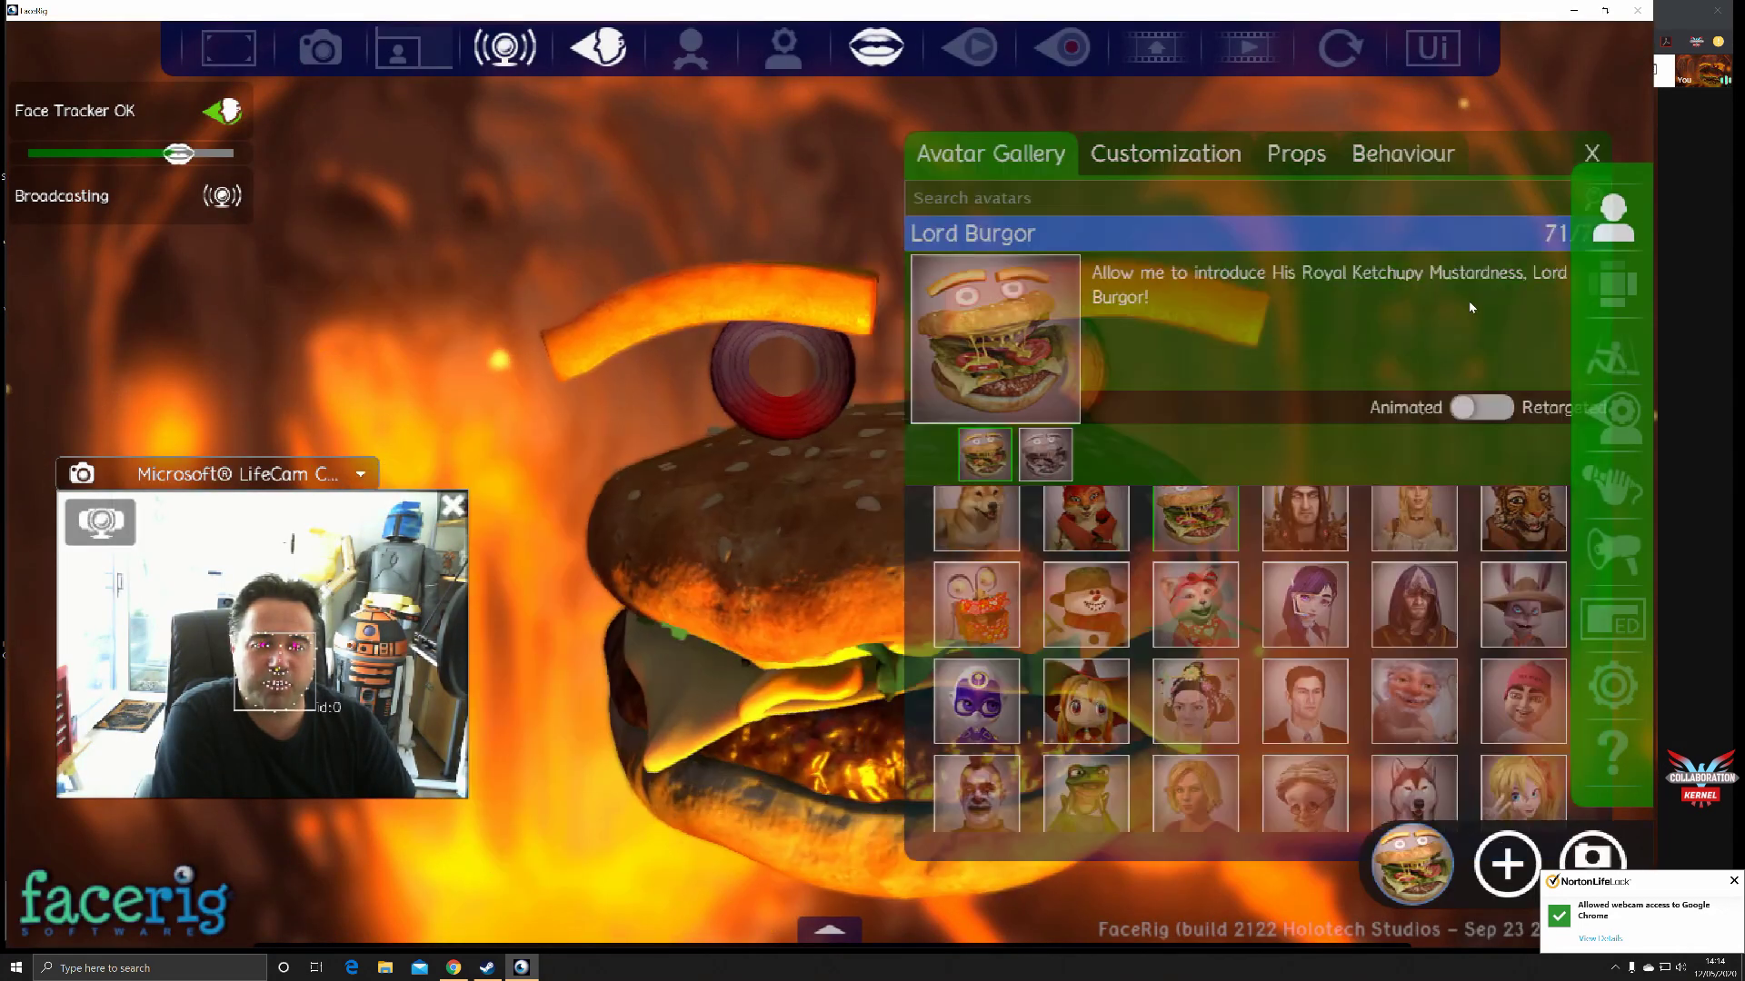
click(1591, 153)
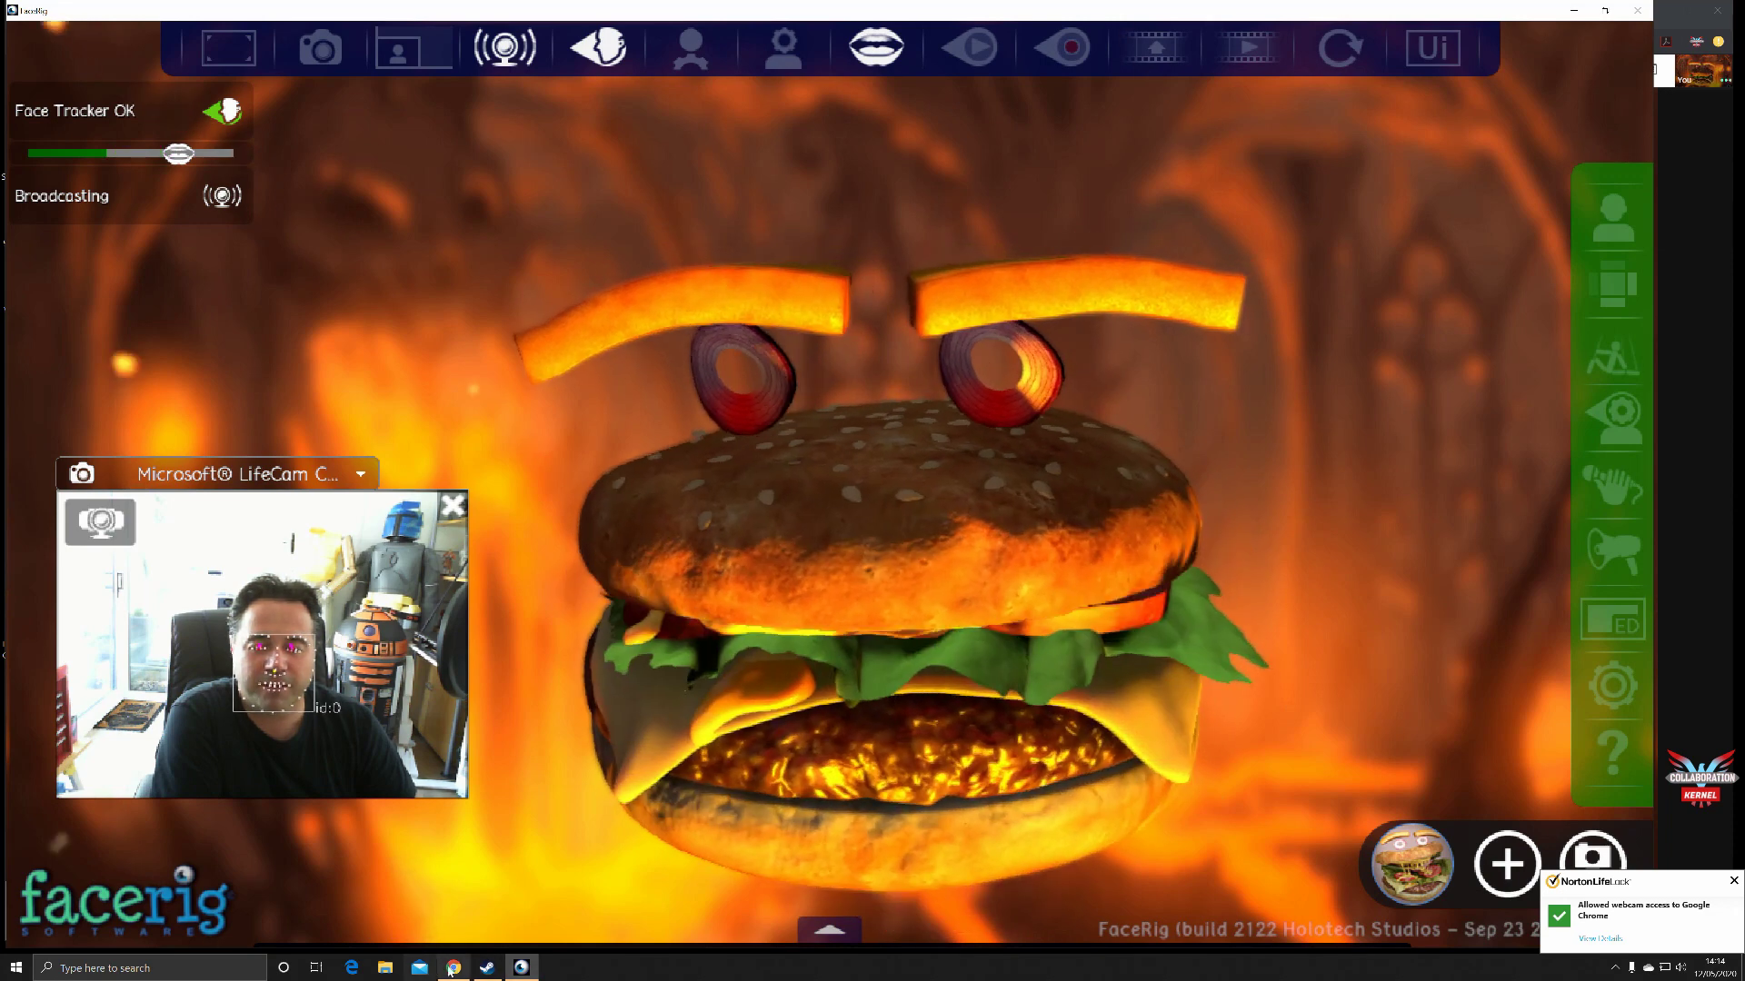
click(453, 968)
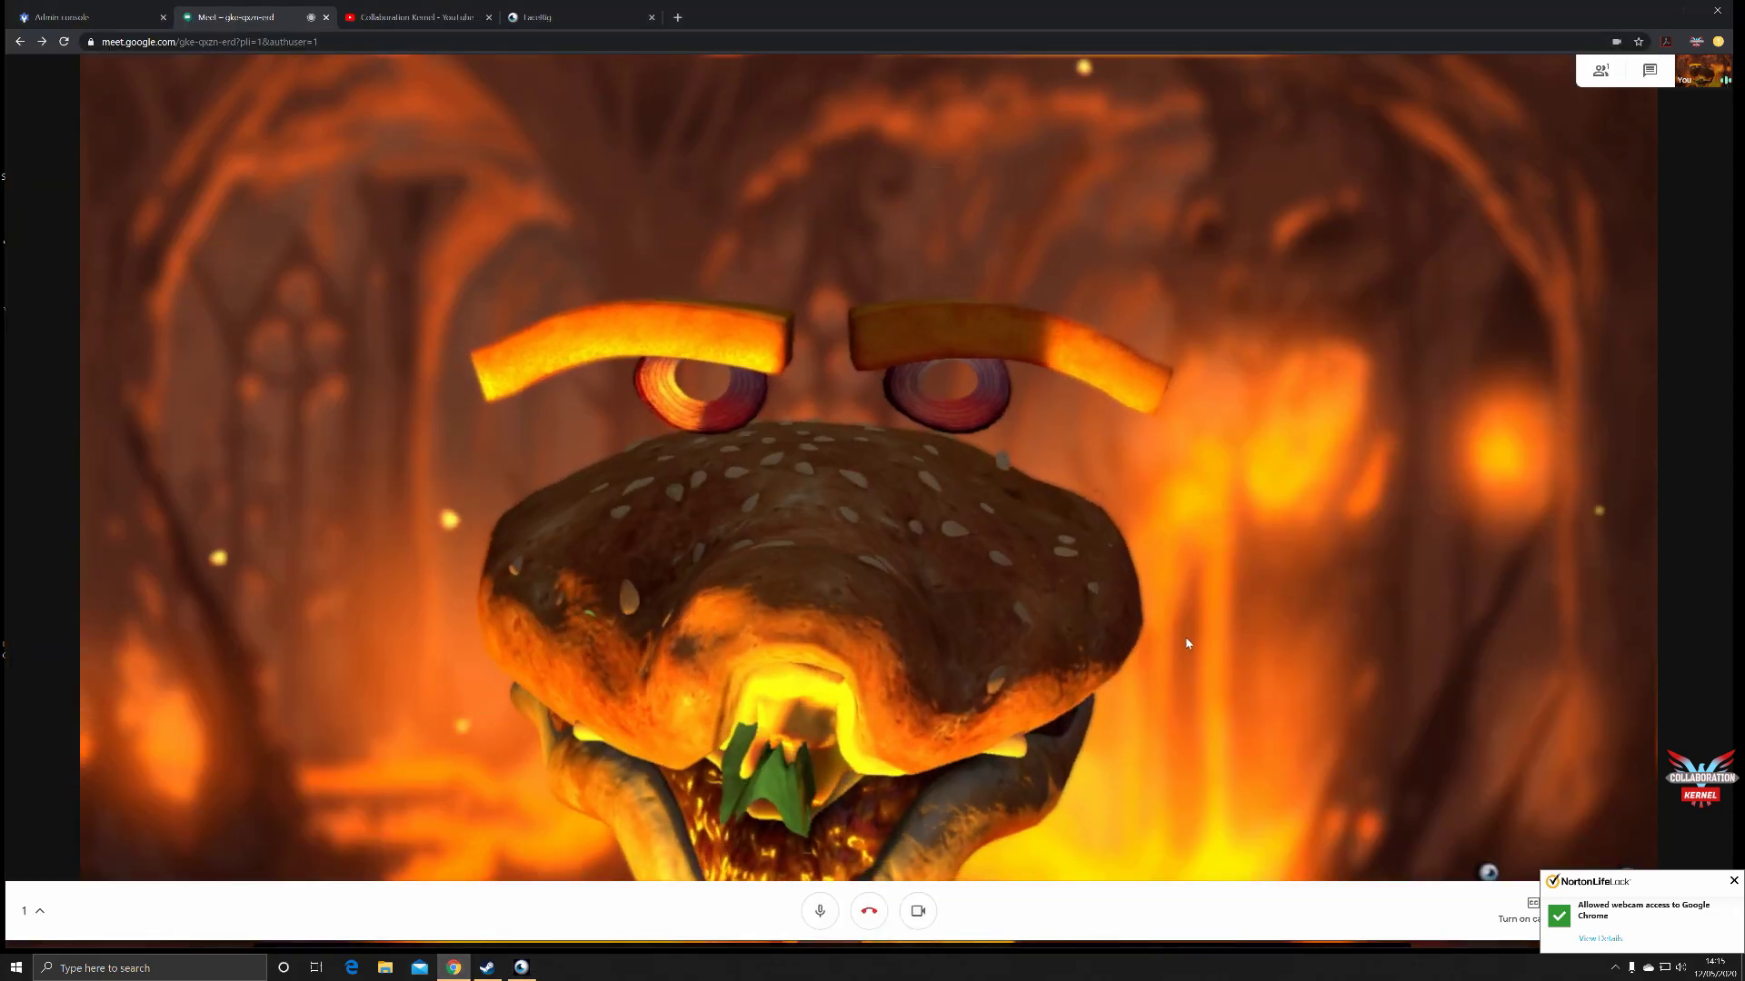
Open Meet's People panel listing call participants beside the Lord Burger video.
click(1600, 70)
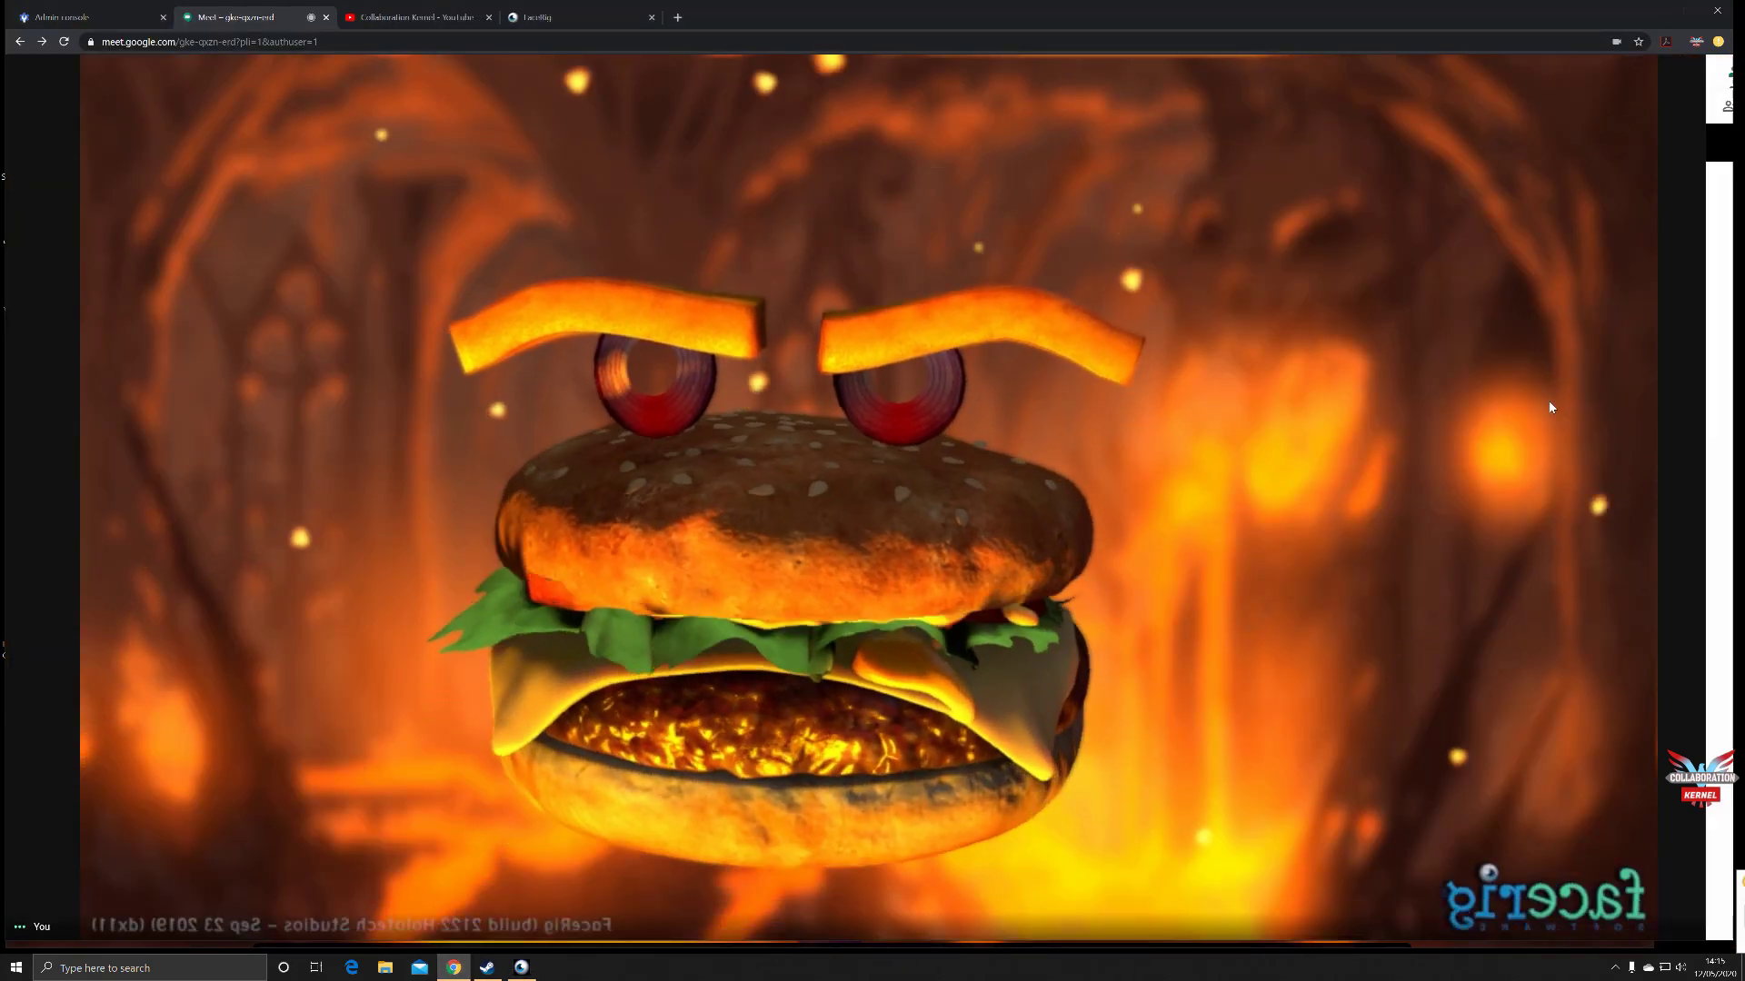